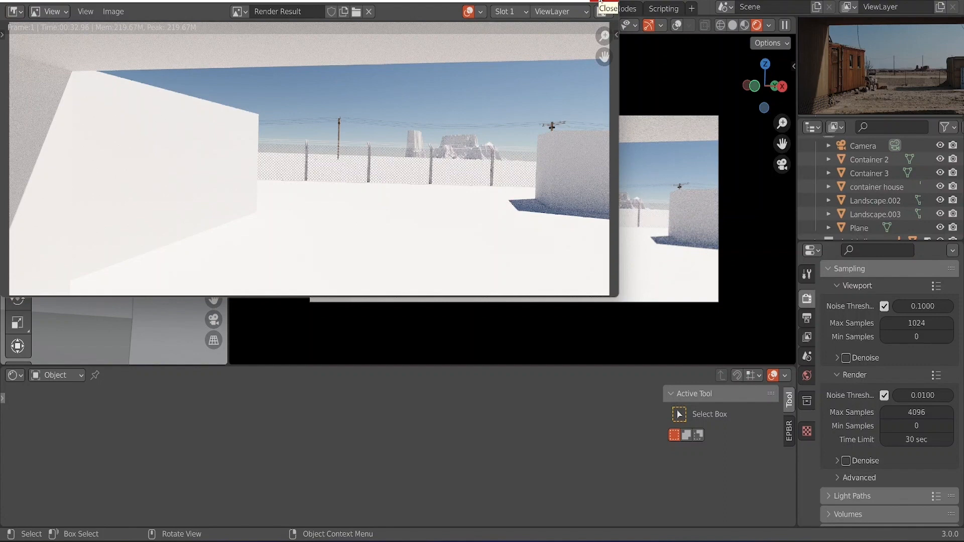
Close the render result window and switch the main viewport to solid shading outside the camera view
{"action": "left_click", "coordinate": [598, 1]}
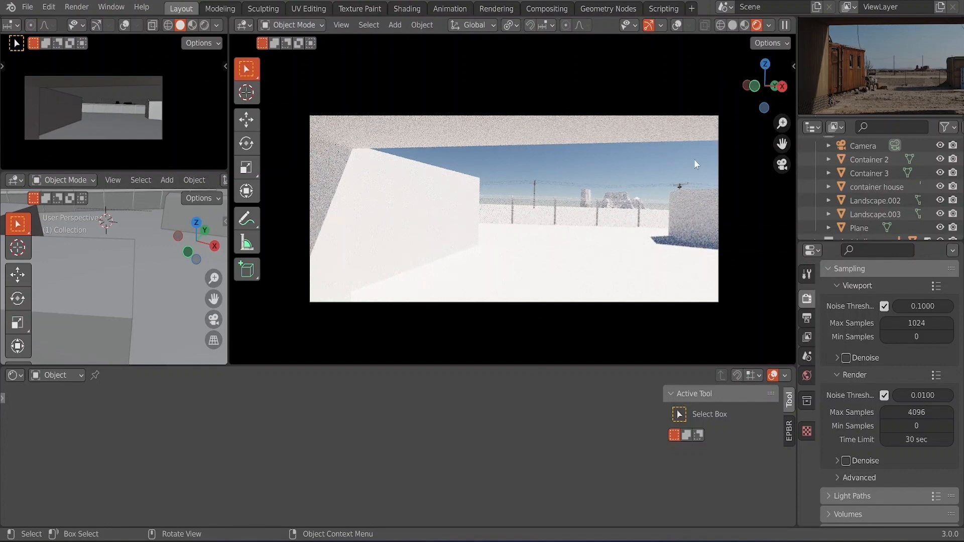
{"action": "left_click", "coordinate": [733, 26]}
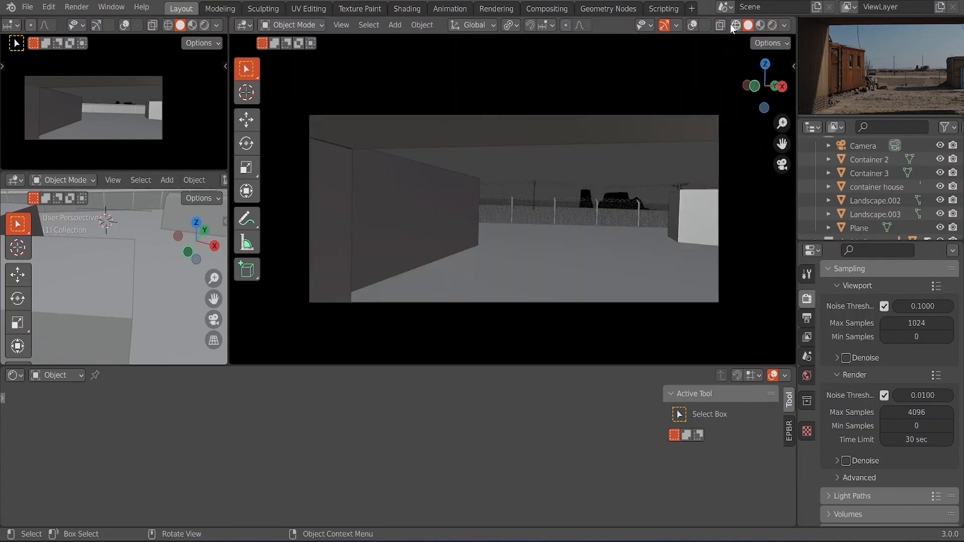
{"action": "middle_click_drag", "start_coordinate": [610, 197], "coordinate": [591, 210]}
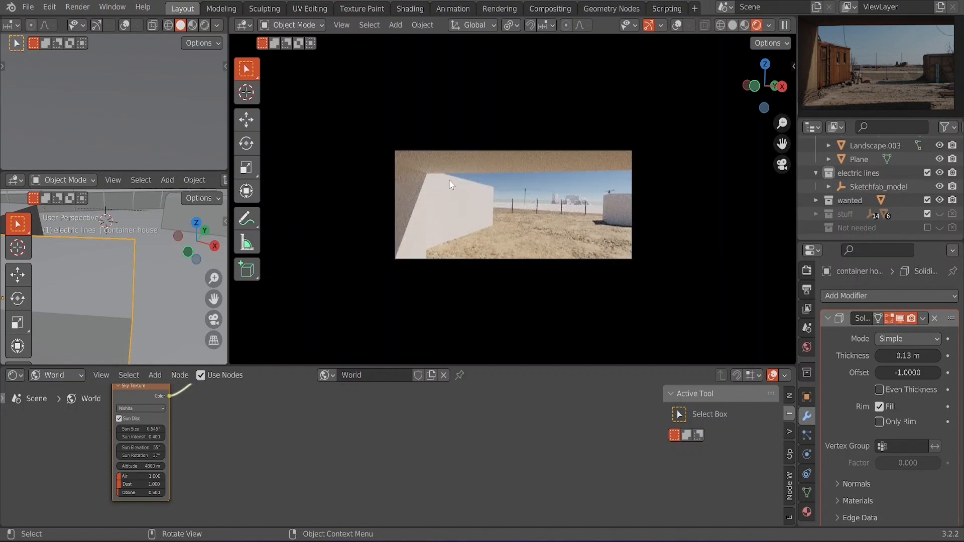
Try a sun rotation of 65° on the world's Sky Texture node and undo that change
{"action": "scroll", "coordinate": [301, 453], "scroll_direction": "up", "scroll_amount": 1}
{"action": "middle_click_drag", "start_coordinate": [95, 455], "coordinate": [198, 455]}
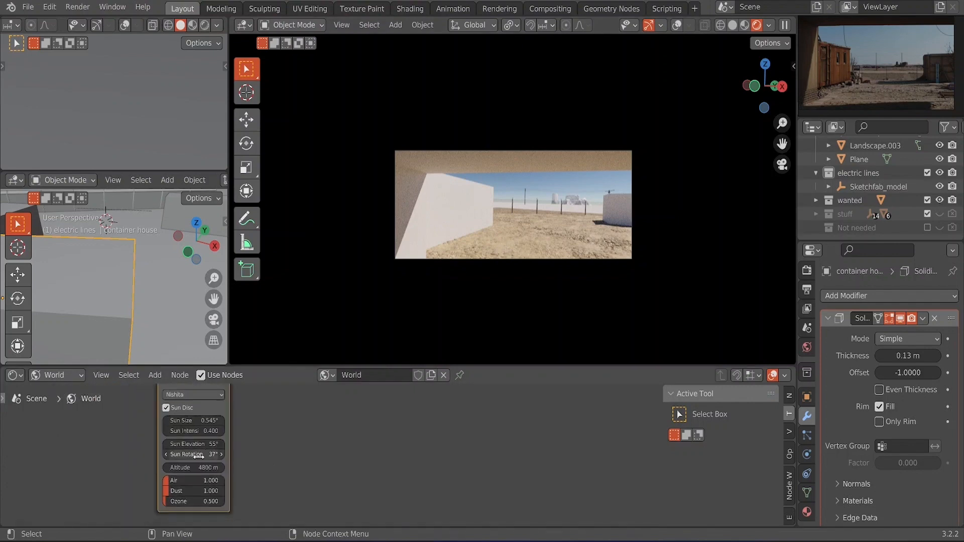
{"action": "double_click", "coordinate": [199, 455]}
{"action": "type", "text": "65"}
{"action": "key", "text": "Return"}
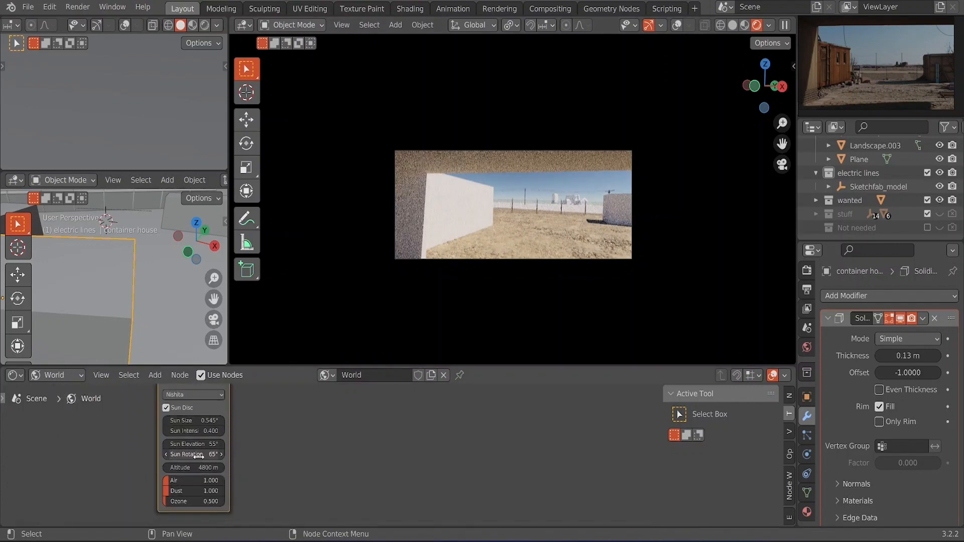
{"action": "key", "text": "ctrl+z"}
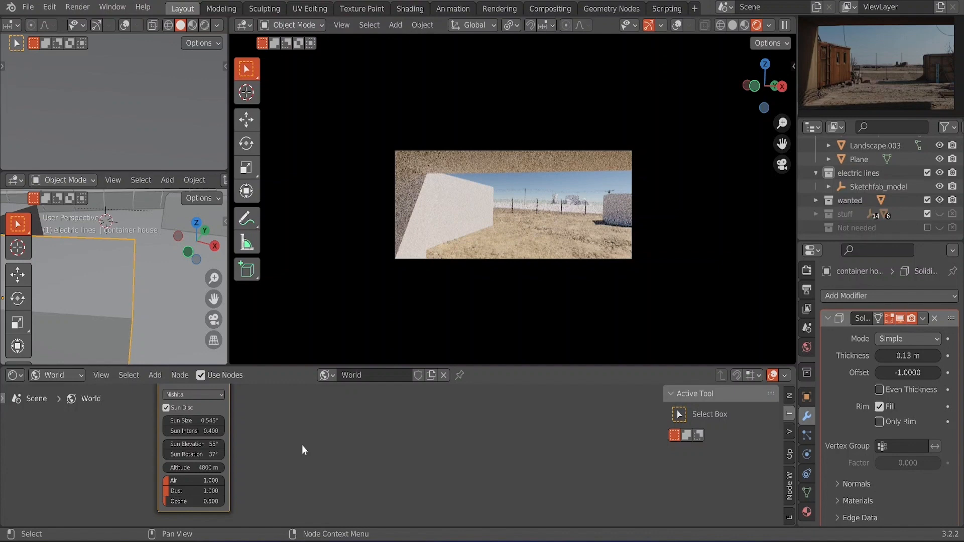
Examine the Color Management settings in the render properties
{"action": "left_click", "coordinate": [807, 270]}
{"action": "scroll", "coordinate": [865, 432], "scroll_direction": "down", "scroll_amount": 6}
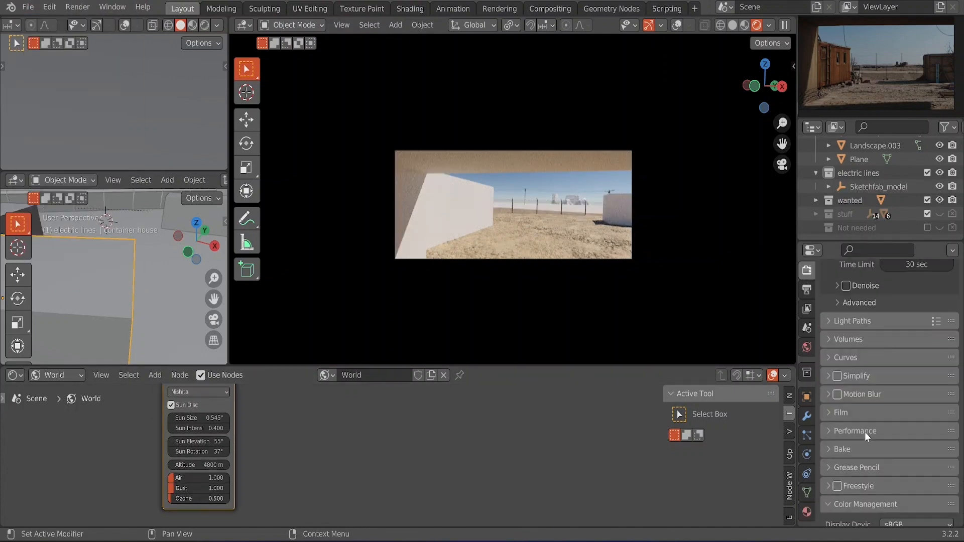
{"action": "scroll", "coordinate": [865, 432], "scroll_direction": "down", "scroll_amount": 5}
{"action": "mouse_move", "coordinate": [904, 476]}
{"action": "left_mouse_down"}
{"action": "mouse_move", "coordinate": [925, 476]}
{"action": "mouse_move", "coordinate": [896, 475]}
{"action": "mouse_move", "coordinate": [906, 476]}
{"action": "left_mouse_up"}
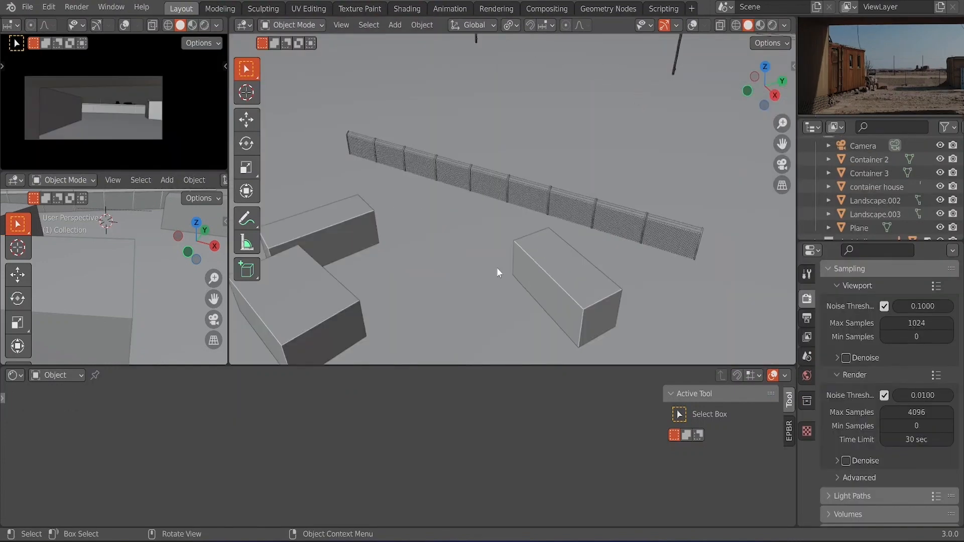
Add a plane mesh to the scene and turn on the main viewport's overlays
{"action": "key", "text": "shift+a"}
{"action": "mouse_move", "coordinate": [400, 265]}
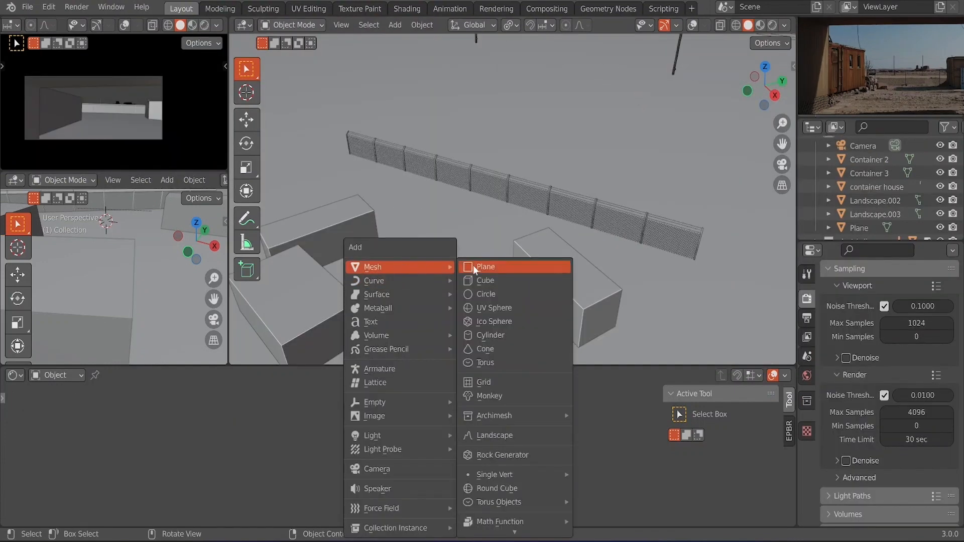
{"action": "left_click", "coordinate": [476, 265]}
{"action": "scroll", "coordinate": [467, 269], "scroll_direction": "down", "scroll_amount": 5}
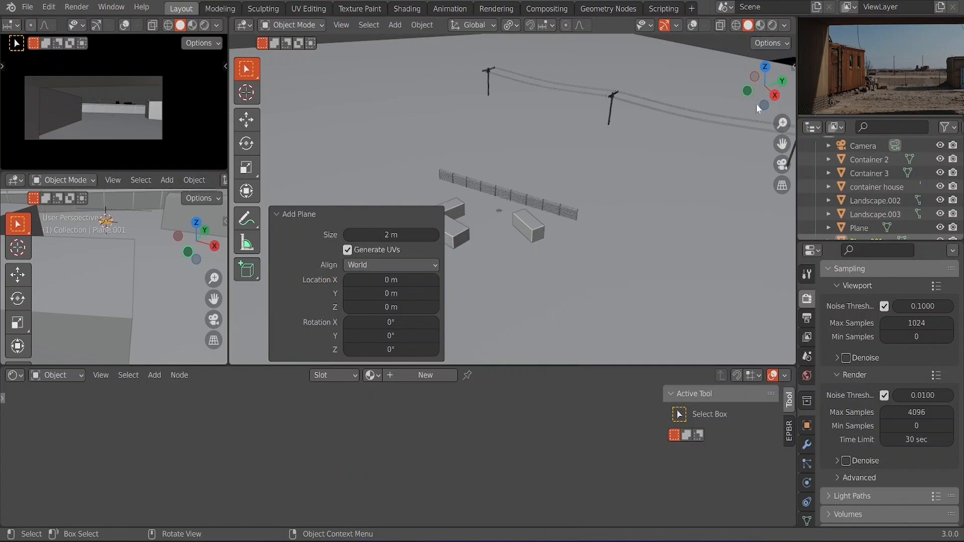
{"action": "left_click", "coordinate": [693, 26]}
{"action": "scroll", "coordinate": [522, 230], "scroll_direction": "up", "scroll_amount": 2}
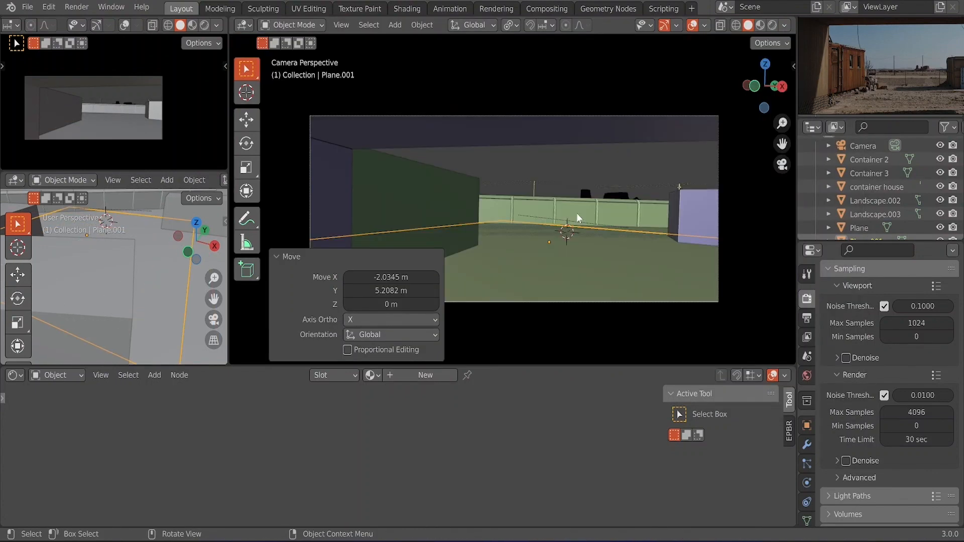
Raise the new plane about 0.044 m along Z and scale it up to cover the ground beneath the containers and fence
{"action": "key", "text": "g"}
{"action": "key", "text": "z"}
{"action": "left_click", "coordinate": [605, 230]}
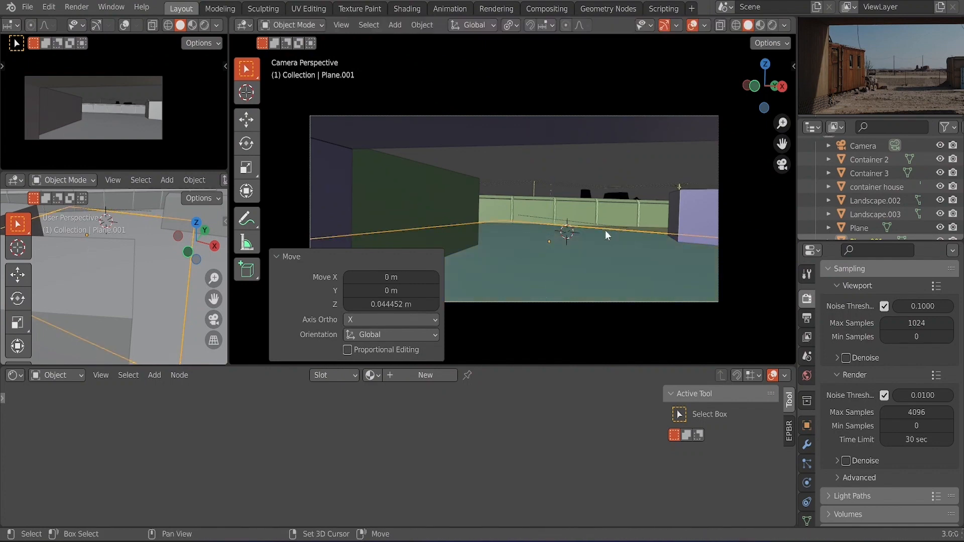
{"action": "key", "text": "s"}
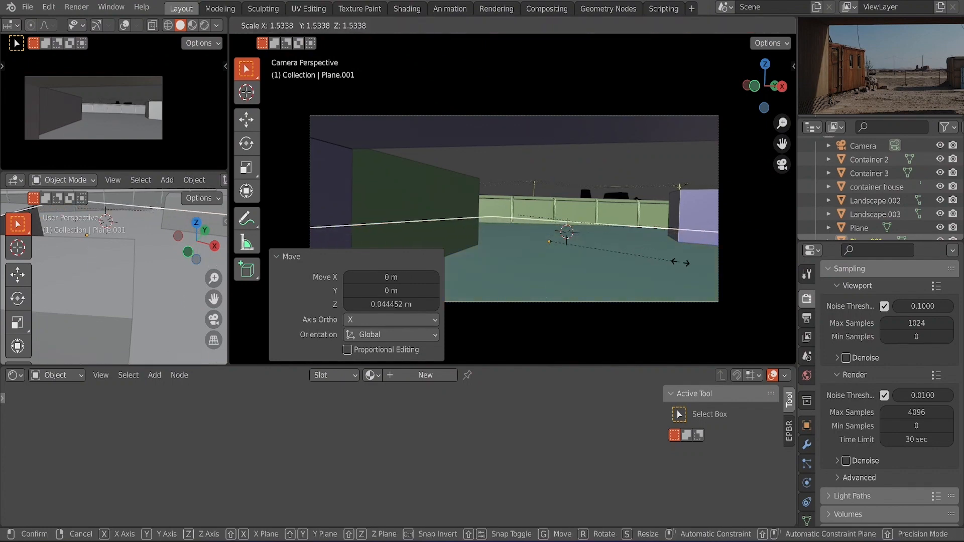
{"action": "left_click", "coordinate": [736, 274]}
{"action": "middle_click_drag", "start_coordinate": [594, 239], "coordinate": [585, 288]}
{"action": "scroll", "coordinate": [598, 256], "scroll_direction": "down", "scroll_amount": 4}
{"action": "scroll", "coordinate": [586, 287], "scroll_direction": "down", "scroll_amount": 3}
{"action": "scroll", "coordinate": [586, 288], "scroll_direction": "up", "scroll_amount": 2}
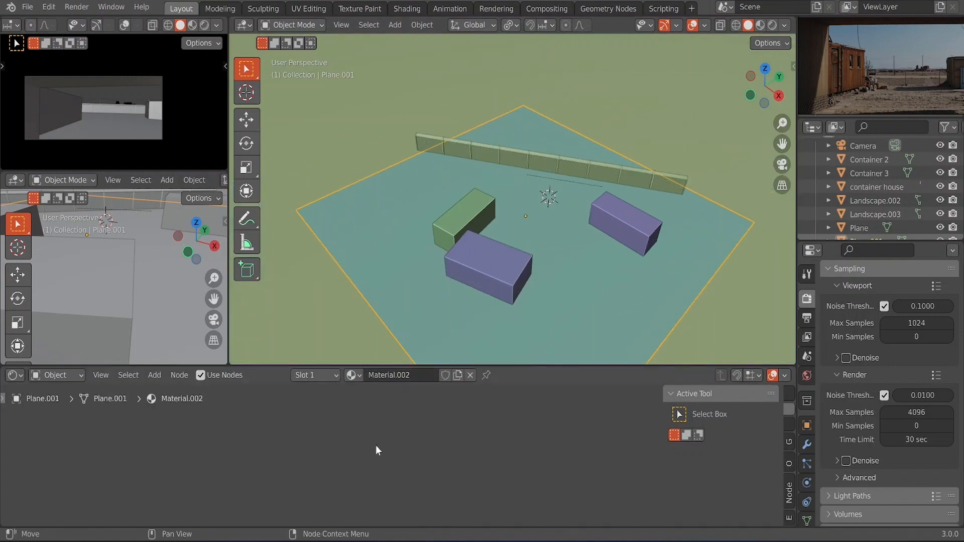
Create a new material for the plane and select its Principled BSDF node
{"action": "left_click", "coordinate": [406, 379]}
{"action": "scroll", "coordinate": [379, 442], "scroll_direction": "down", "scroll_amount": 3}
{"action": "scroll", "coordinate": [382, 440], "scroll_direction": "down", "scroll_amount": 4}
{"action": "middle_click_drag", "start_coordinate": [498, 413], "coordinate": [464, 433]}
{"action": "scroll", "coordinate": [402, 450], "scroll_direction": "down", "scroll_amount": 5}
{"action": "scroll", "coordinate": [416, 425], "scroll_direction": "down", "scroll_amount": 2}
{"action": "scroll", "coordinate": [407, 439], "scroll_direction": "up", "scroll_amount": 5}
{"action": "left_click", "coordinate": [491, 404]}
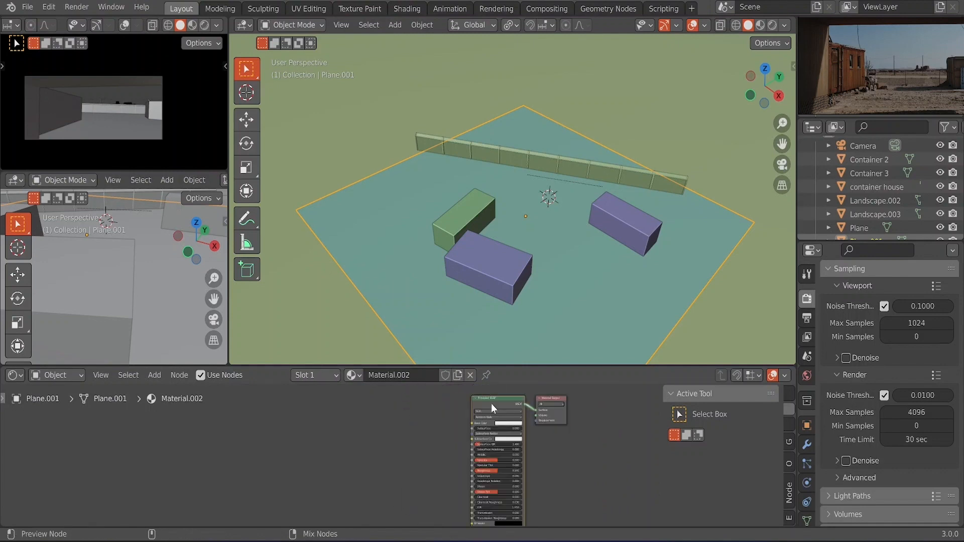
Start Principled Texture Setup and select the 4K texture maps in the Ground049C_4K-JPG folder in Downloads
{"action": "key", "text": "ctrl+shift+t"}
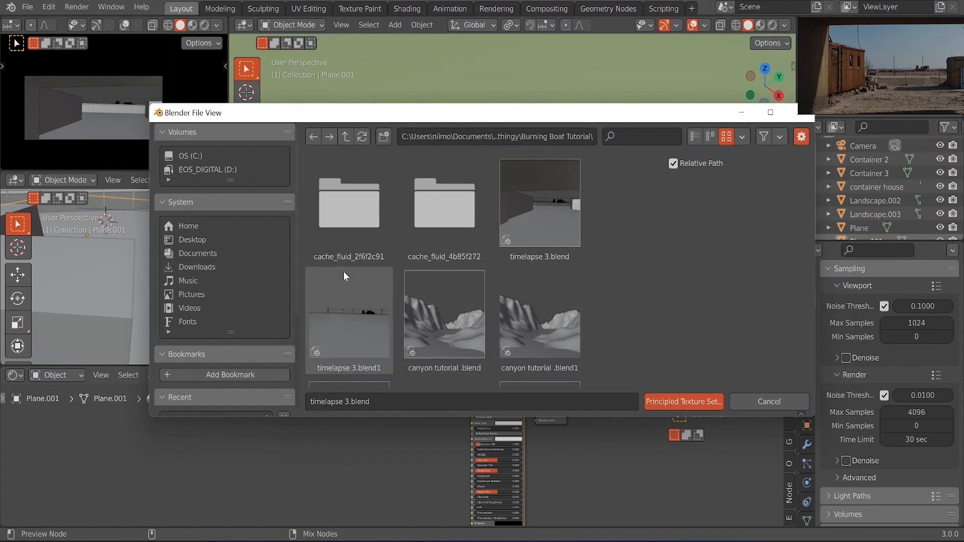
{"action": "left_click", "coordinate": [201, 267]}
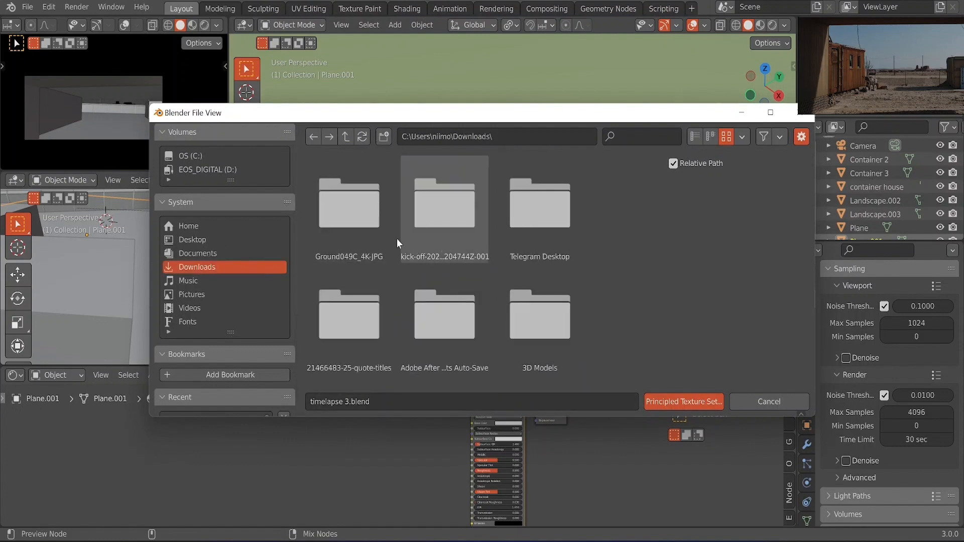
{"action": "double_click", "coordinate": [364, 230]}
{"action": "left_click", "coordinate": [366, 316]}
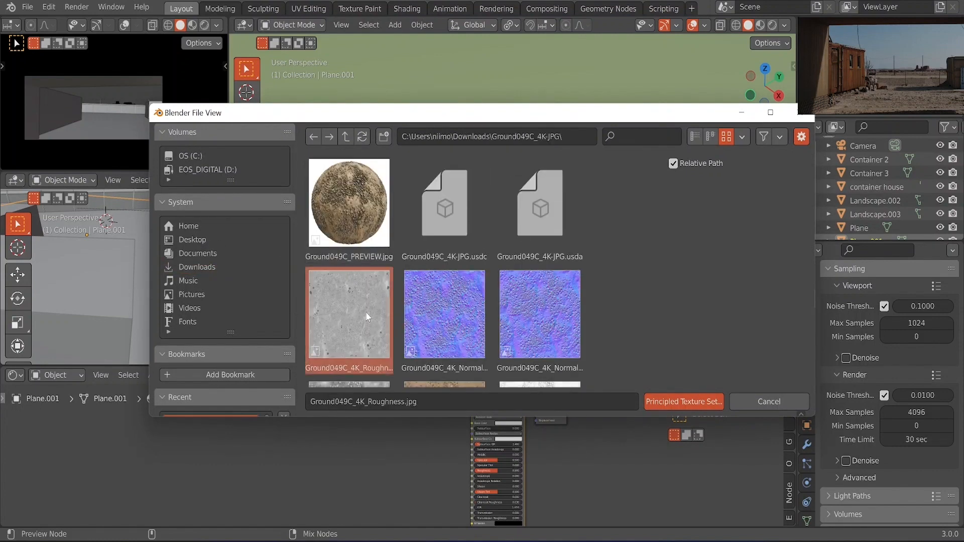
{"action": "scroll", "coordinate": [385, 307], "scroll_direction": "down", "scroll_amount": 2}
{"action": "scroll", "coordinate": [538, 337], "scroll_direction": "down", "scroll_amount": 1}
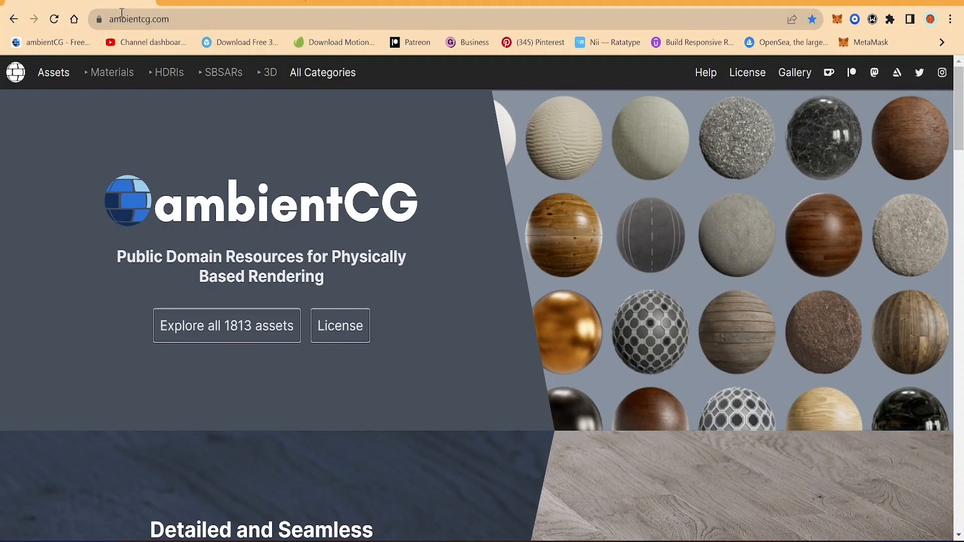
Switch to ambientCG in the browser, look through its dirty ground dirt materials and open the Ground 049 B asset page
{"action": "left_click", "coordinate": [112, 73]}
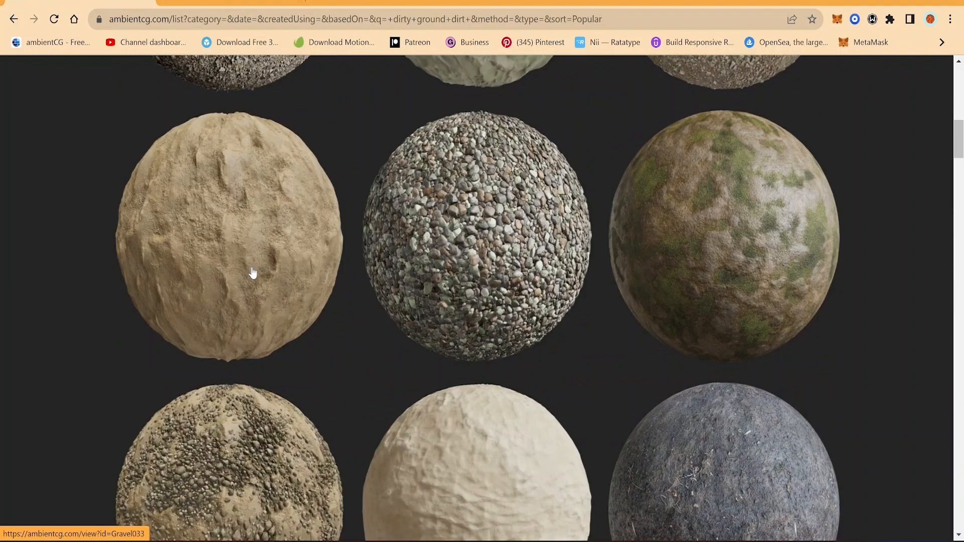
{"action": "scroll", "coordinate": [252, 274], "scroll_direction": "down", "scroll_amount": 10}
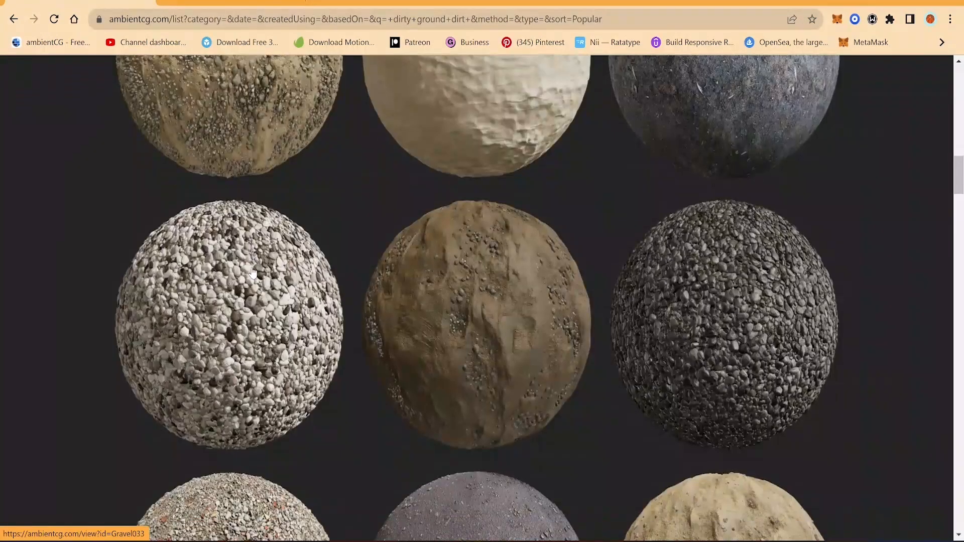
{"action": "scroll", "coordinate": [253, 273], "scroll_direction": "up", "scroll_amount": 6}
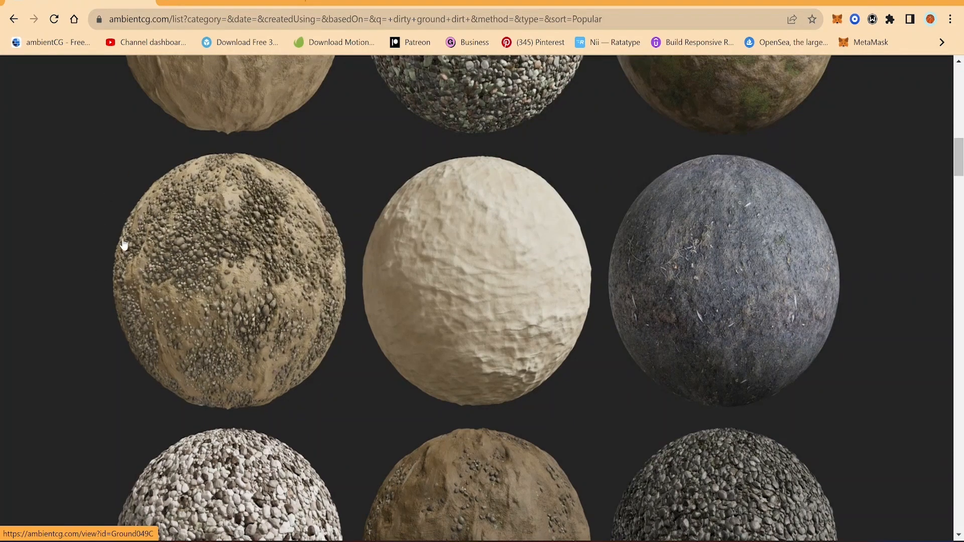
{"action": "scroll", "coordinate": [221, 237], "scroll_direction": "down", "scroll_amount": 6}
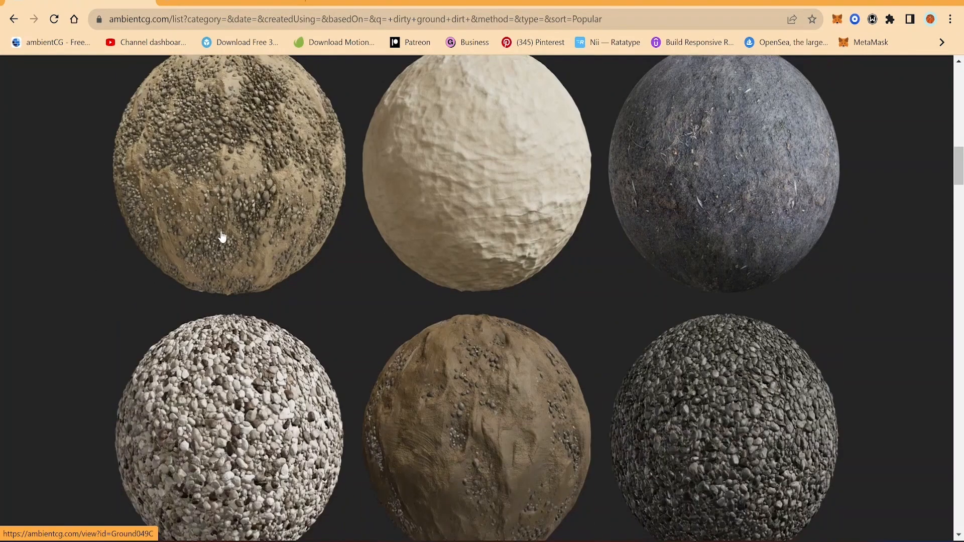
{"action": "scroll", "coordinate": [221, 234], "scroll_direction": "down", "scroll_amount": 2}
{"action": "scroll", "coordinate": [501, 291], "scroll_direction": "up", "scroll_amount": 2}
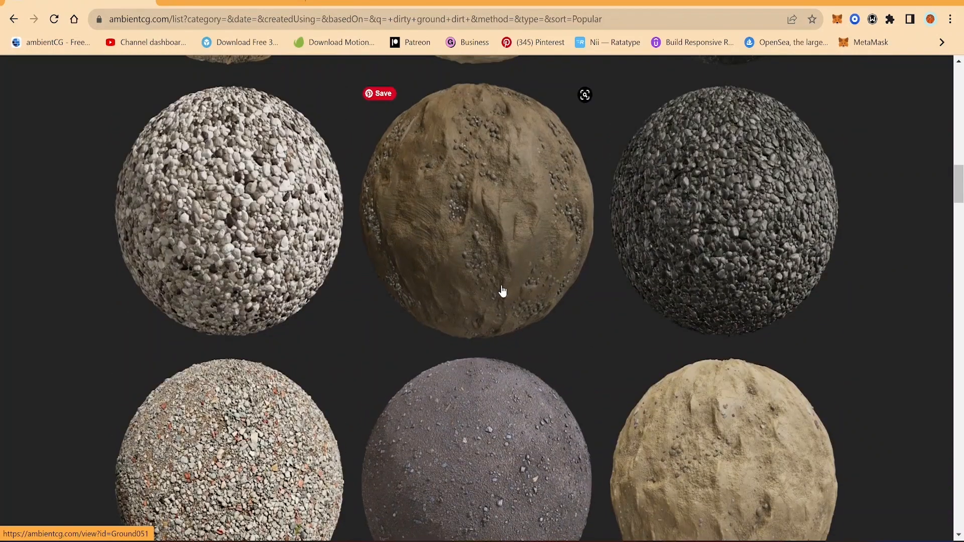
{"action": "left_click", "coordinate": [501, 290]}
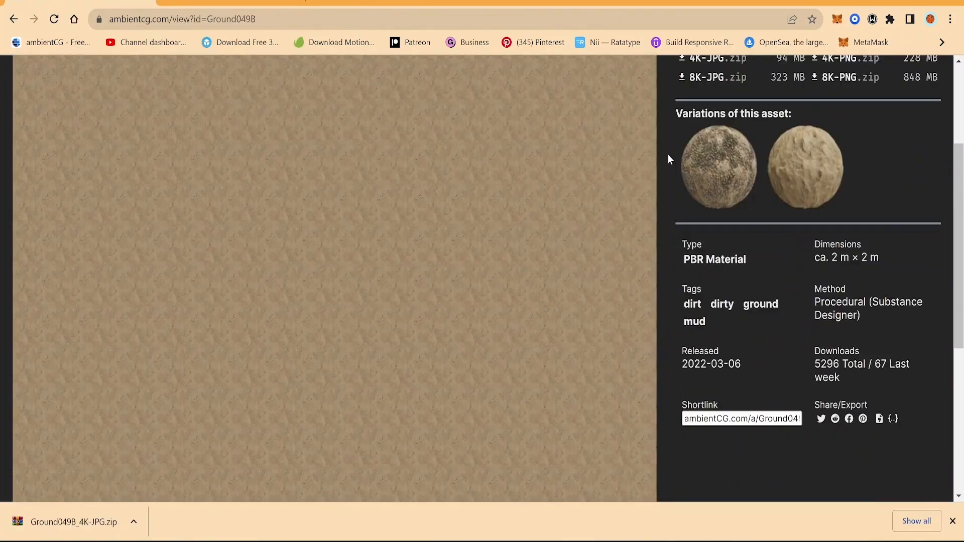
Examine Ground 049 B in the Shading Preview, increasing its tiling scale and slightly raising its displacement scale
{"action": "scroll", "coordinate": [668, 159], "scroll_direction": "down", "scroll_amount": 1}
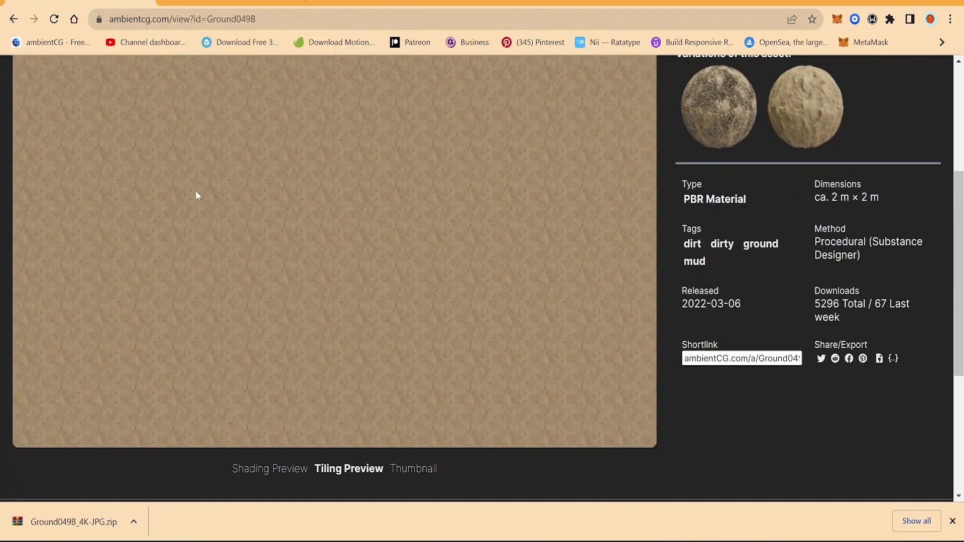
{"action": "left_click", "coordinate": [270, 469]}
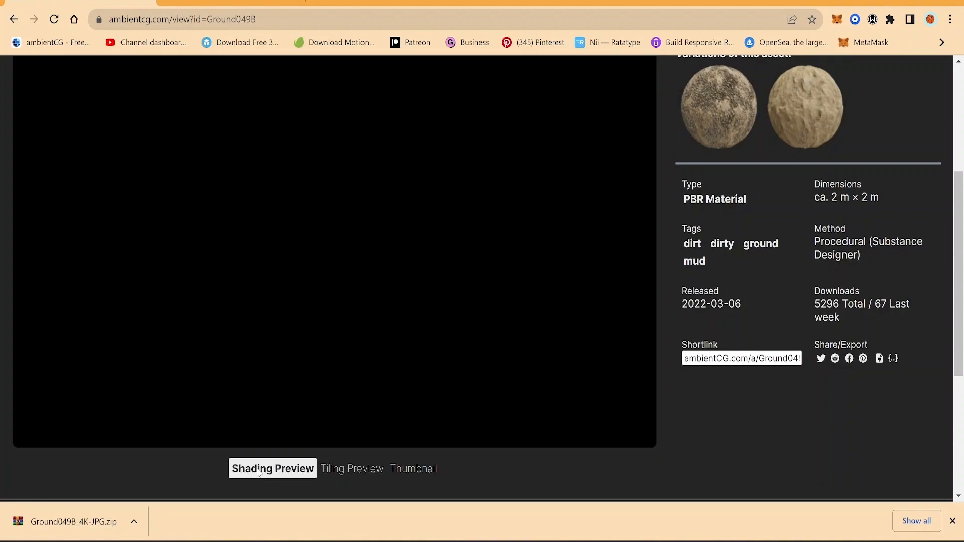
{"action": "scroll", "coordinate": [671, 317], "scroll_direction": "up", "scroll_amount": 4}
{"action": "left_click_drag", "start_coordinate": [332, 403], "coordinate": [245, 393]}
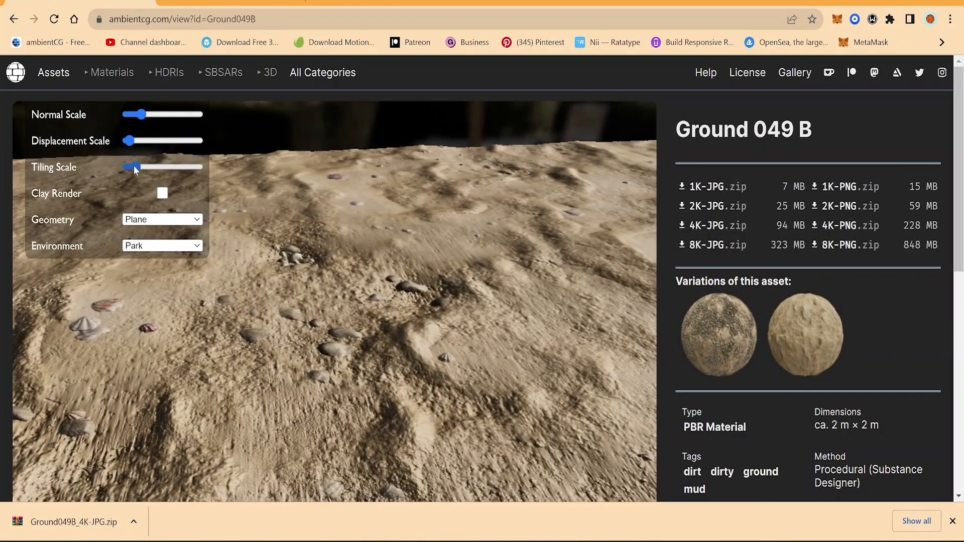
{"action": "left_click_drag", "start_coordinate": [135, 167], "coordinate": [187, 167]}
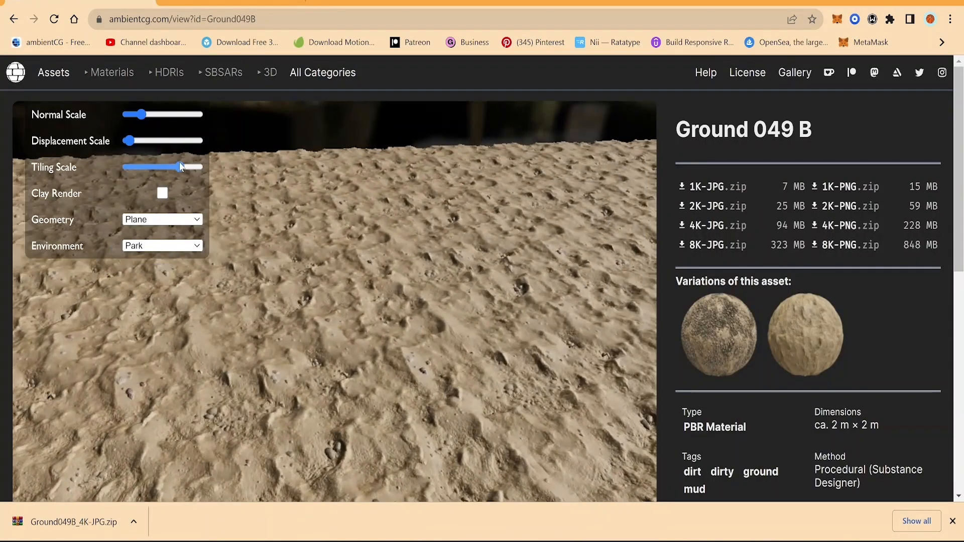
{"action": "mouse_move", "coordinate": [129, 140]}
{"action": "left_mouse_down"}
{"action": "mouse_move", "coordinate": [167, 140]}
{"action": "mouse_move", "coordinate": [116, 146]}
{"action": "mouse_move", "coordinate": [134, 143]}
{"action": "left_mouse_up"}
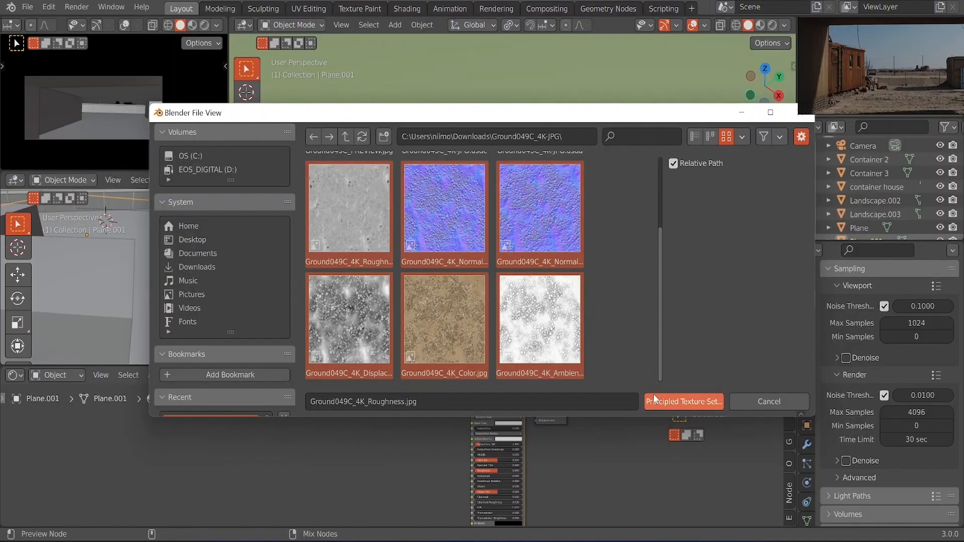
Back in Blender, load the selected Ground049C maps into the plane's material and return the main viewport to the camera view
{"action": "left_click", "coordinate": [660, 402]}
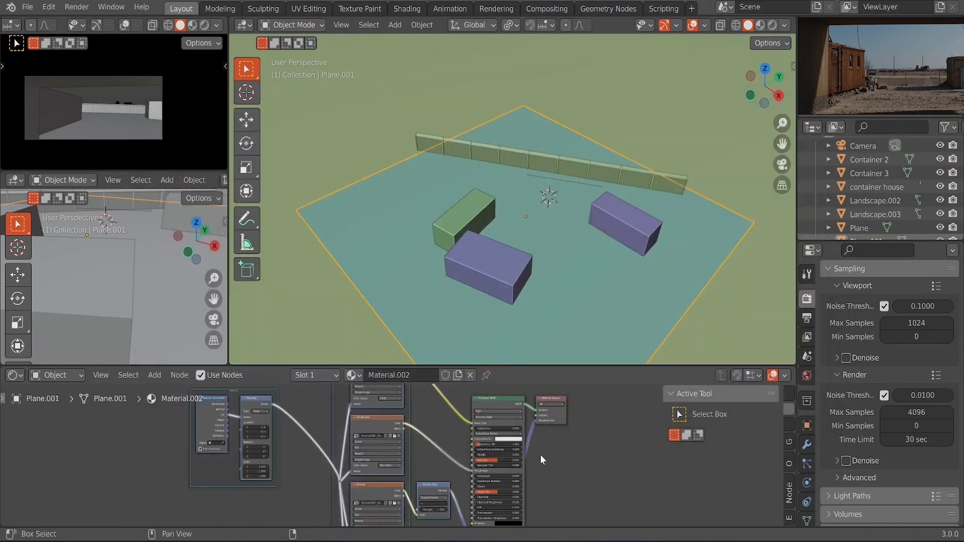
{"action": "scroll", "coordinate": [541, 454], "scroll_direction": "down", "scroll_amount": 3}
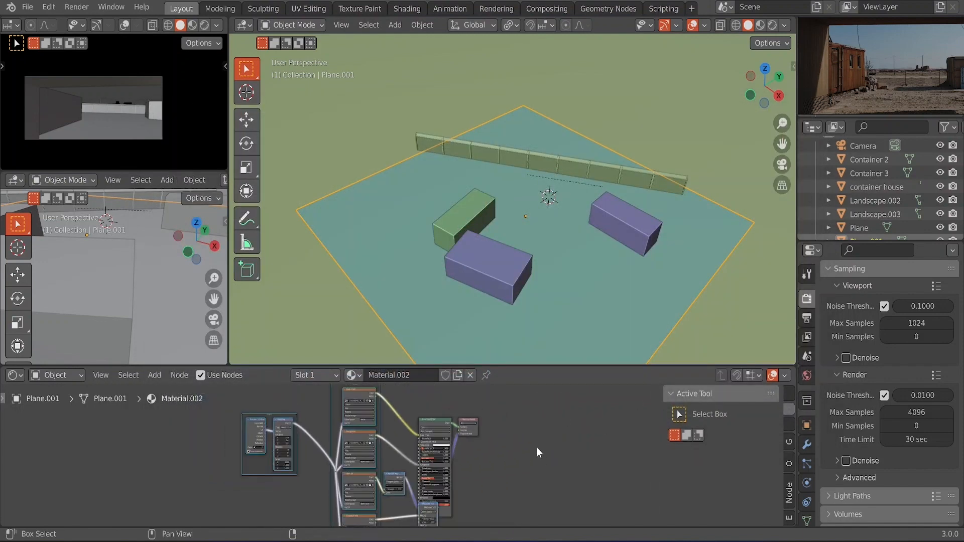
{"action": "scroll", "coordinate": [537, 448], "scroll_direction": "down", "scroll_amount": 3}
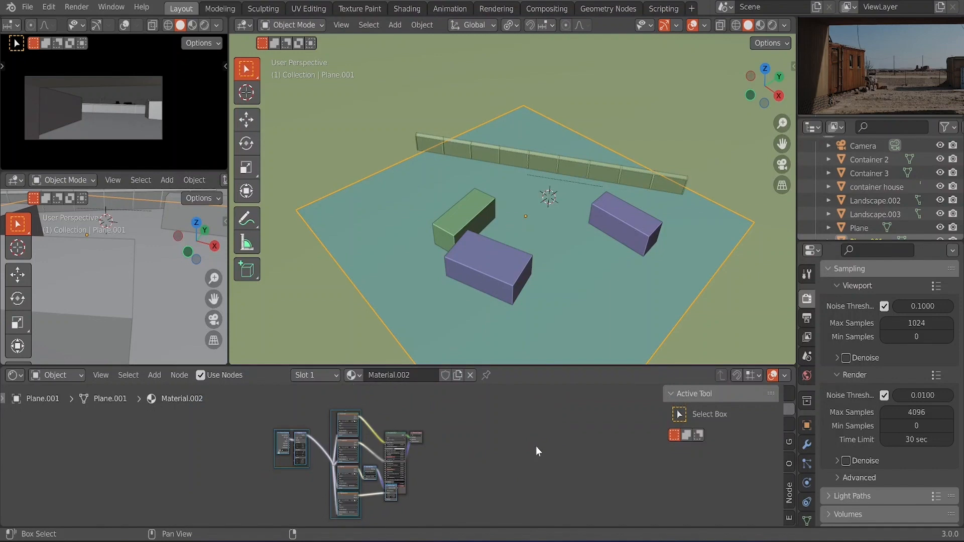
{"action": "left_click", "coordinate": [520, 450]}
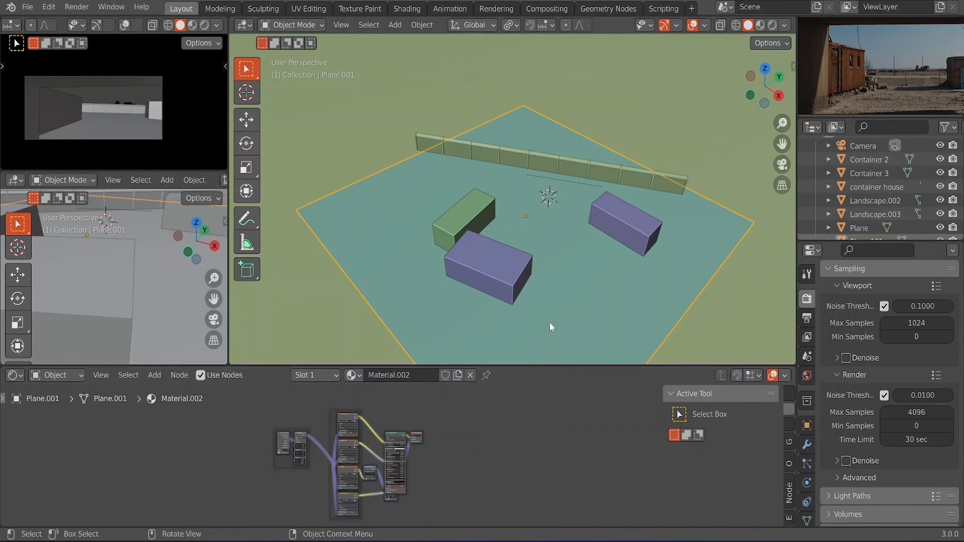
{"action": "key", "text": "KP_0"}
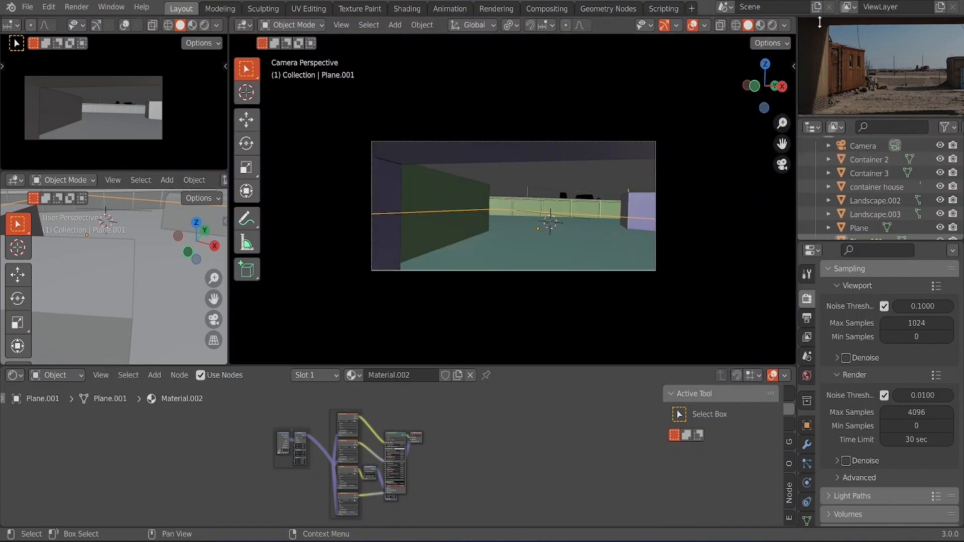
Preview the camera view in rendered shading, and apply Shade Smooth to the ground plane
{"action": "left_click", "coordinate": [773, 26]}
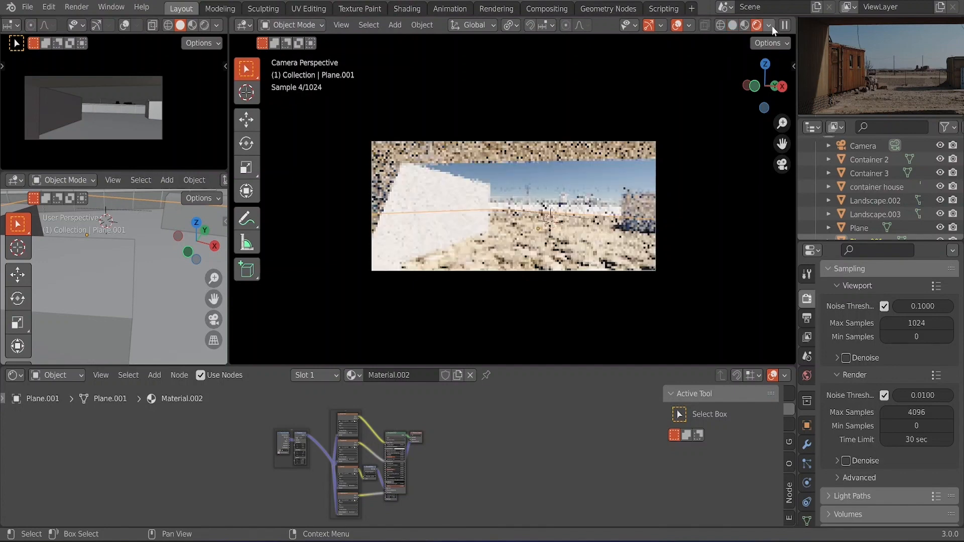
{"action": "middle_click_drag", "start_coordinate": [593, 305], "coordinate": [533, 318]}
{"action": "scroll", "coordinate": [535, 322], "scroll_direction": "down", "scroll_amount": 5}
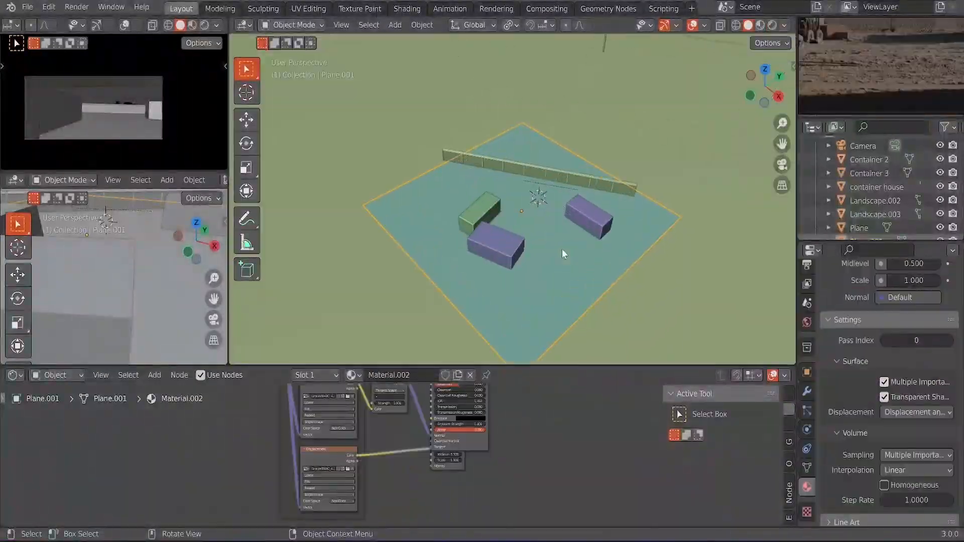
{"action": "right_click", "coordinate": [561, 249]}
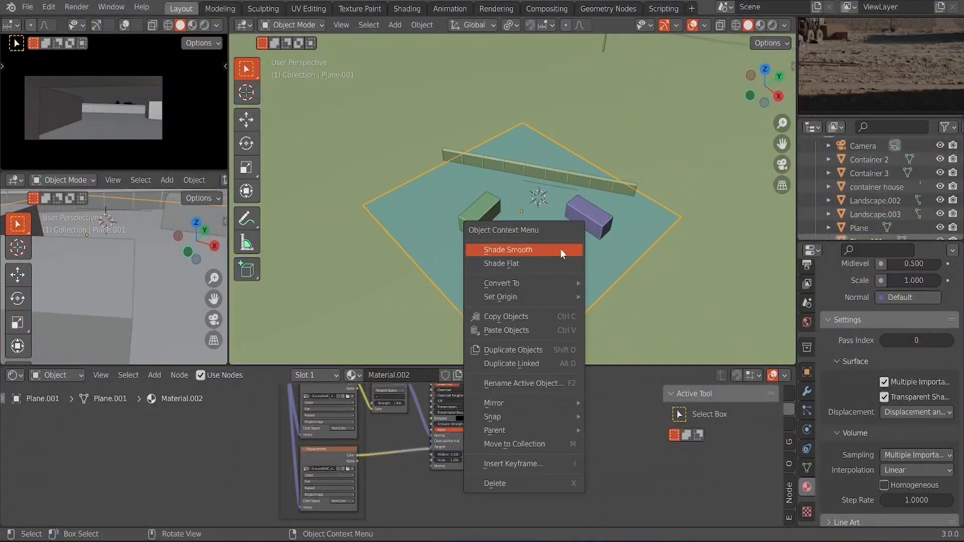
{"action": "left_click", "coordinate": [561, 249]}
Subdivide the ground plane's mesh with 100 cuts, clear the selection and save the scene file
{"action": "key", "text": "Tab"}
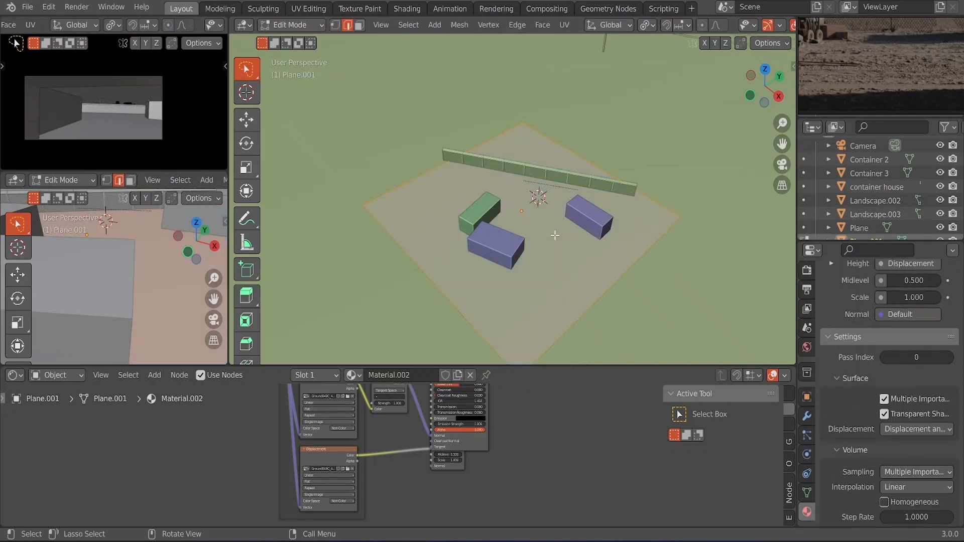
{"action": "right_click", "coordinate": [554, 235]}
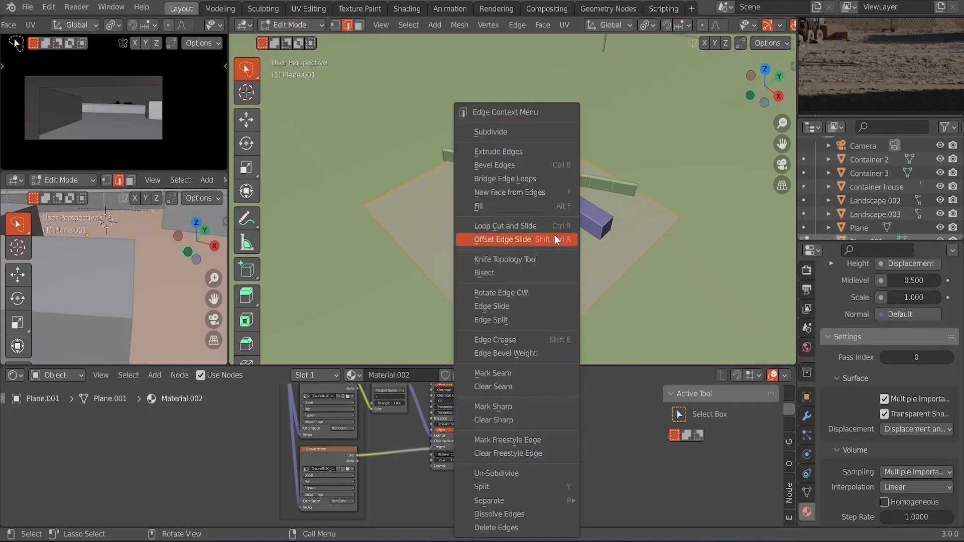
{"action": "left_click", "coordinate": [520, 134]}
{"action": "left_click", "coordinate": [377, 259]}
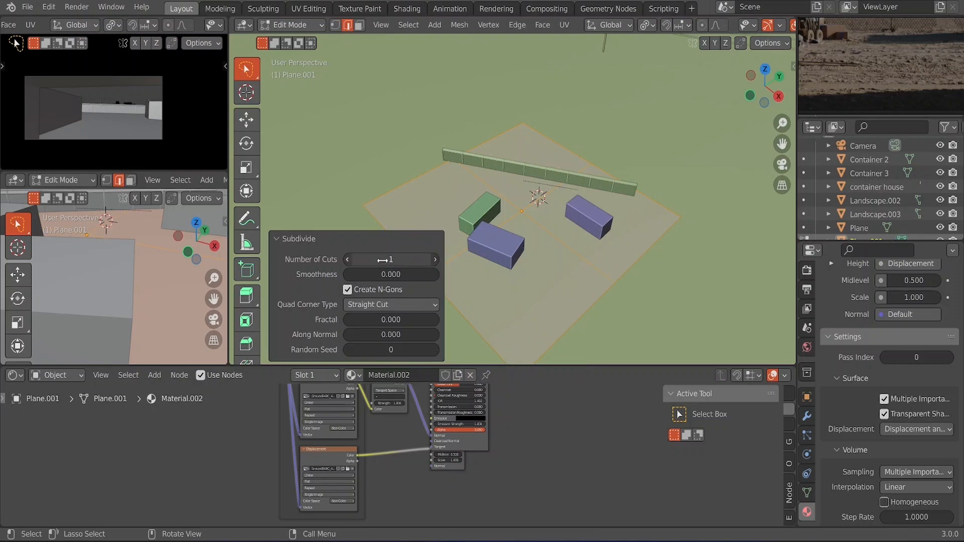
{"action": "type", "text": "100"}
{"action": "key", "text": "Return"}
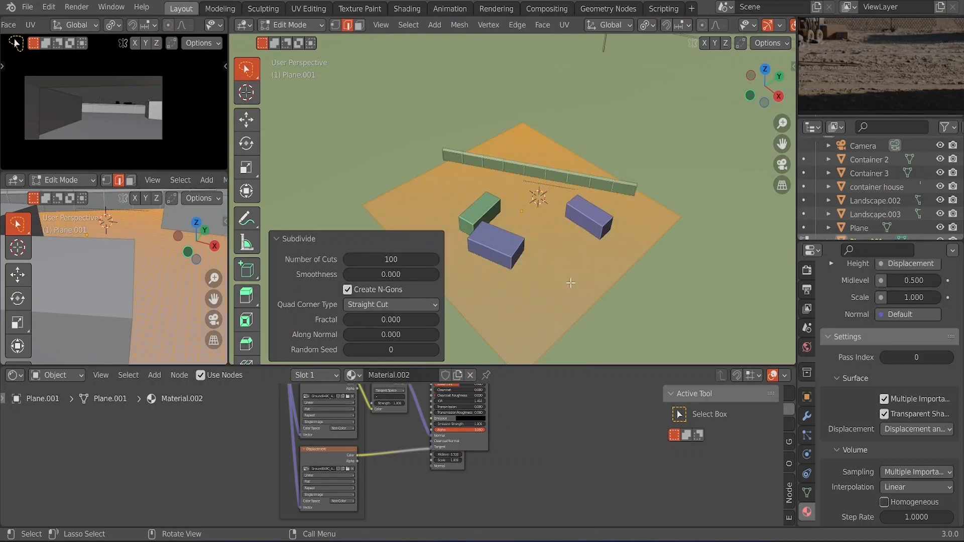
{"action": "key", "text": "alt+a"}
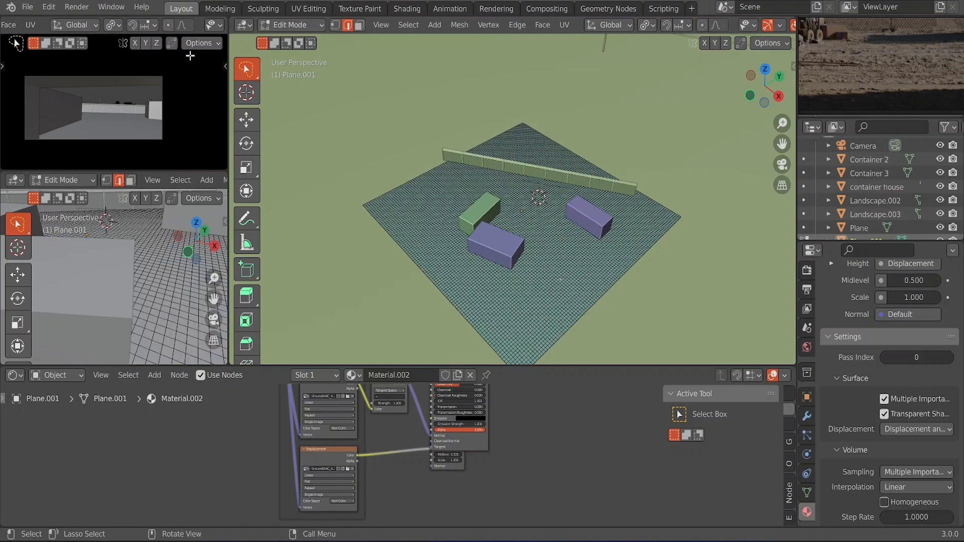
{"action": "left_click", "coordinate": [27, 7]}
{"action": "left_click", "coordinate": [55, 108]}
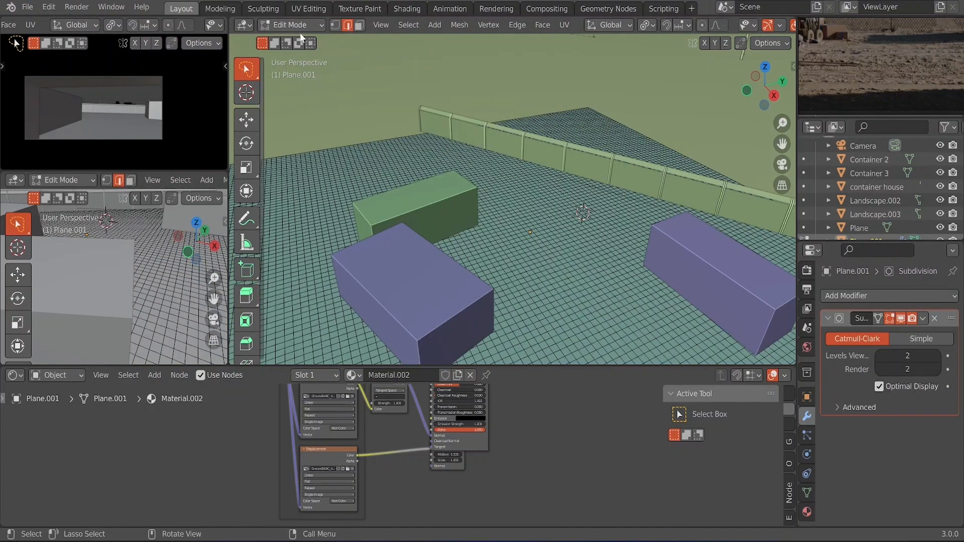
Return the ground plane to Object Mode and reduce the Scale of the Displacement node in its material
{"action": "left_click", "coordinate": [301, 27]}
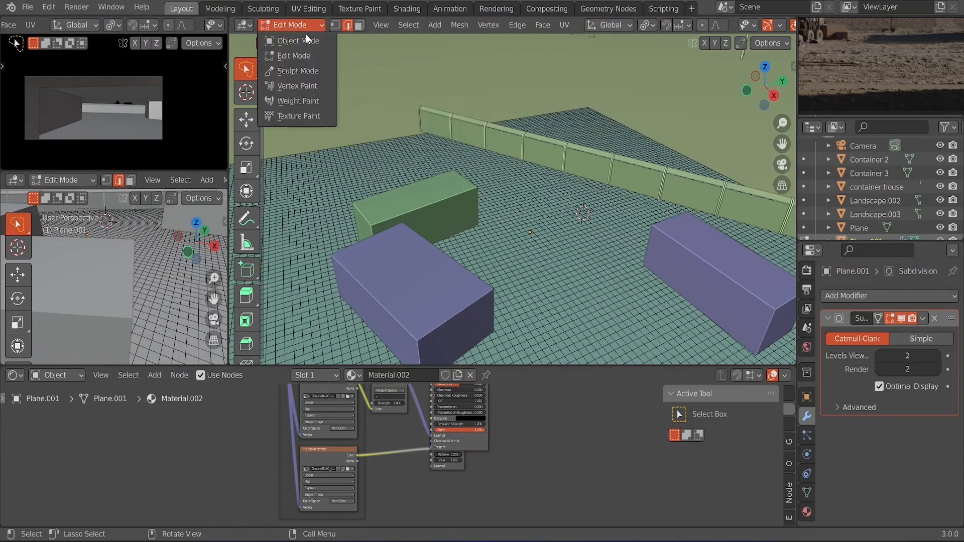
{"action": "left_click", "coordinate": [300, 44]}
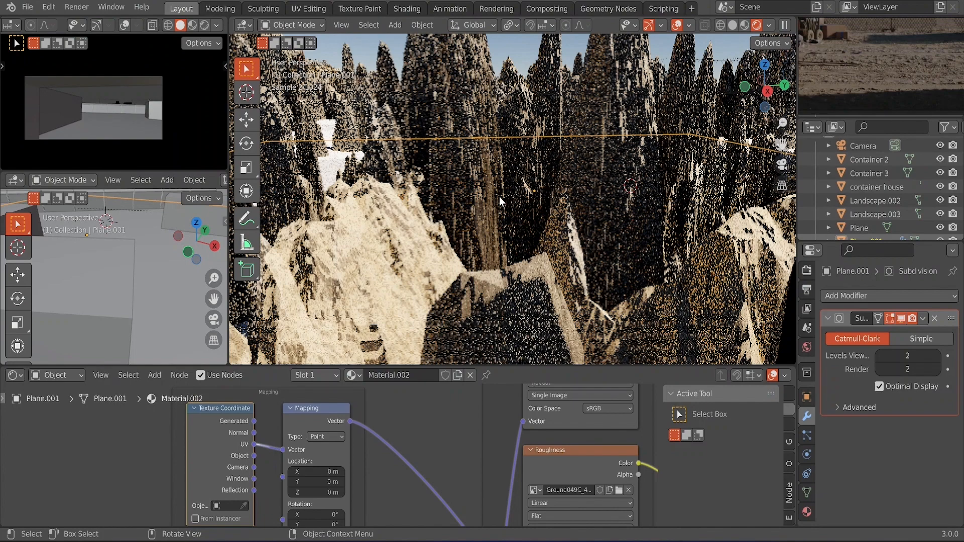
{"action": "scroll", "coordinate": [499, 196], "scroll_direction": "down", "scroll_amount": 6}
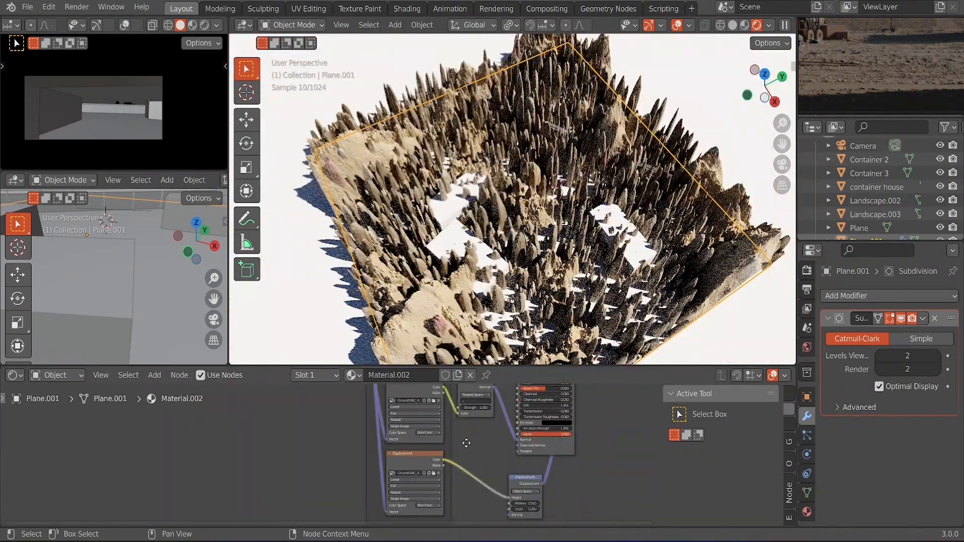
{"action": "middle_click_drag", "start_coordinate": [466, 443], "coordinate": [444, 412]}
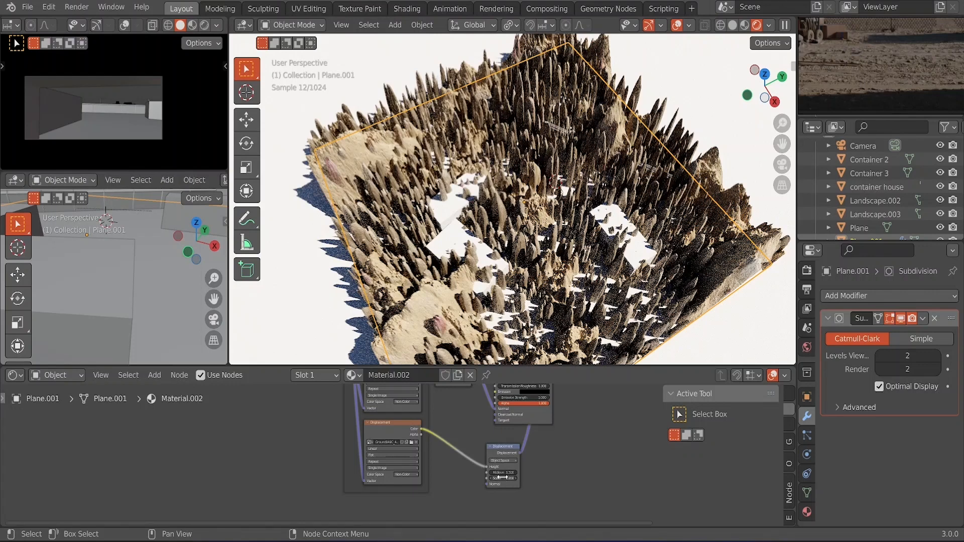
{"action": "left_click", "coordinate": [501, 478]}
{"action": "key", "text": "Return"}
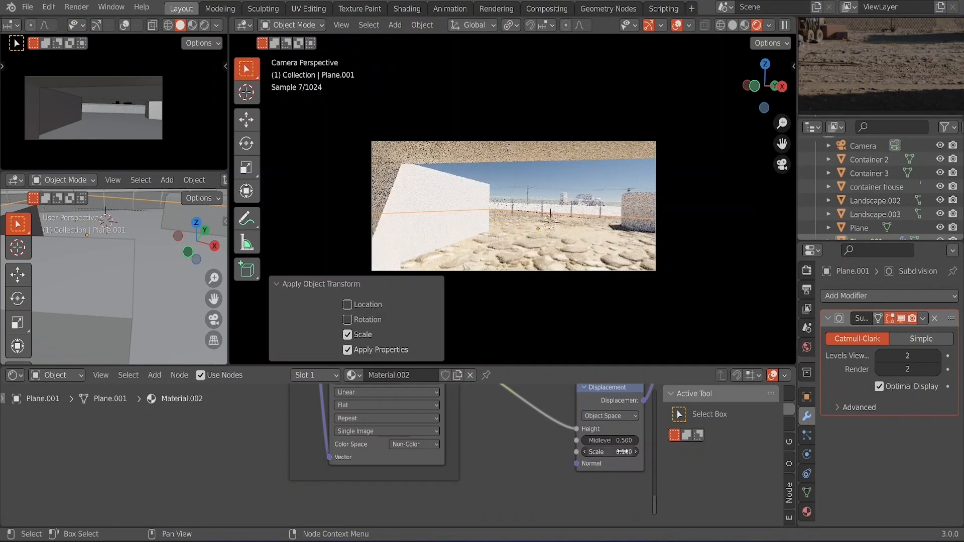
{"action": "left_click", "coordinate": [612, 453]}
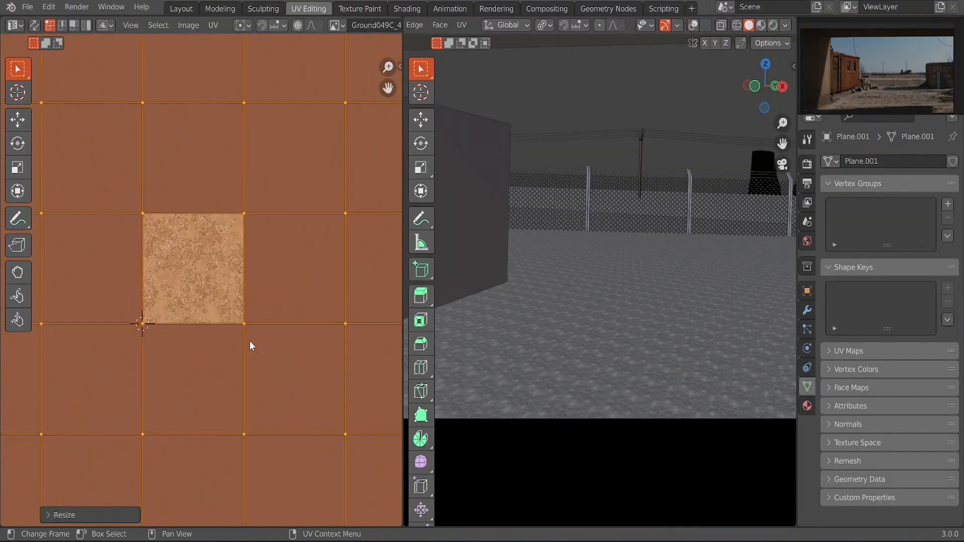
Scale down the ground plane's UVs in several passes in the UV Editor
{"action": "scroll", "coordinate": [249, 344], "scroll_direction": "up", "scroll_amount": 3}
{"action": "key", "text": "s"}
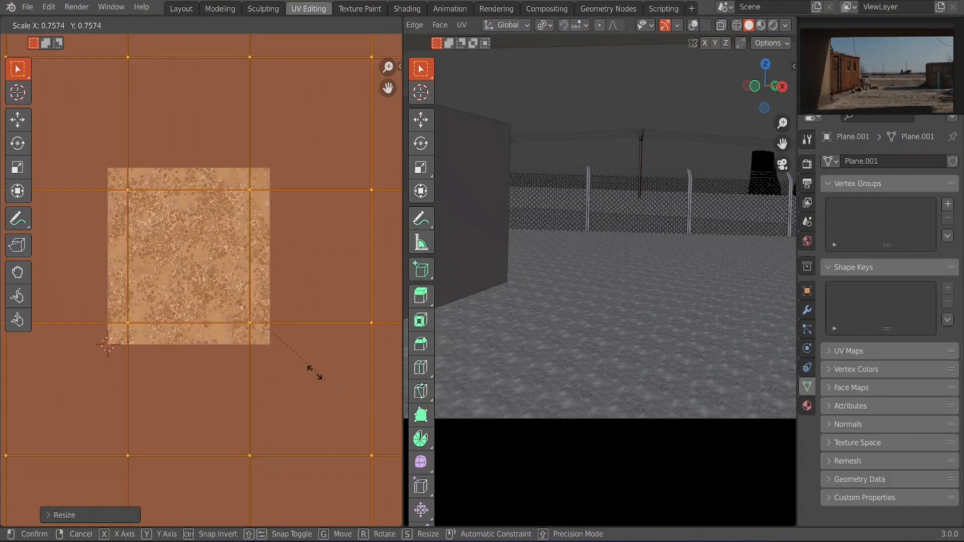
{"action": "left_click", "coordinate": [227, 303]}
{"action": "key", "text": "s"}
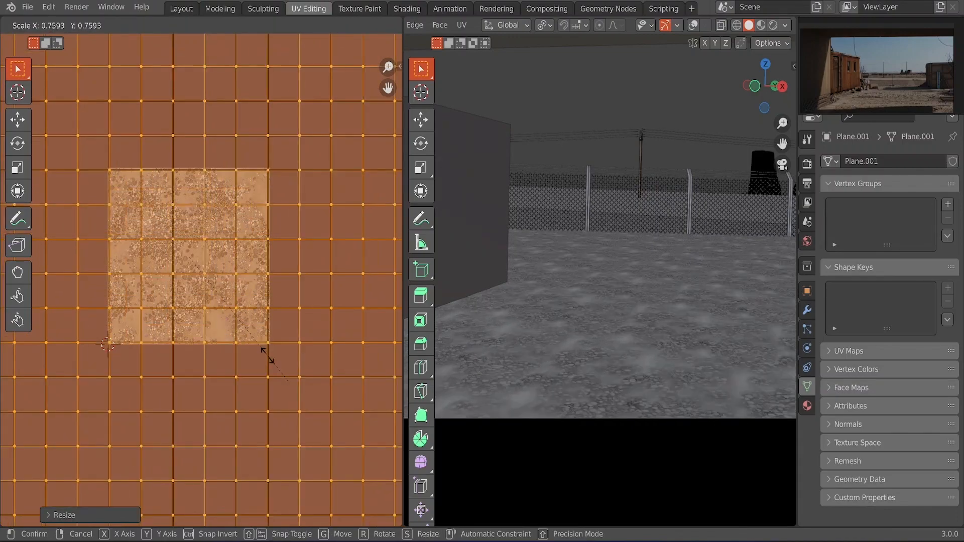
{"action": "left_click", "coordinate": [194, 276]}
{"action": "key", "text": "s"}
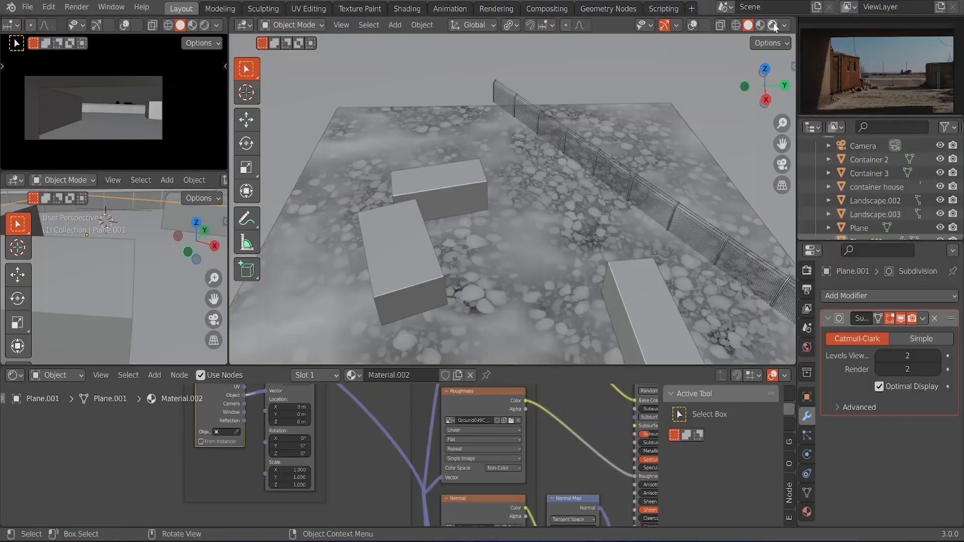
Inspect the tiling of the ground texture in rendered shading from the top view
{"action": "left_click", "coordinate": [773, 26]}
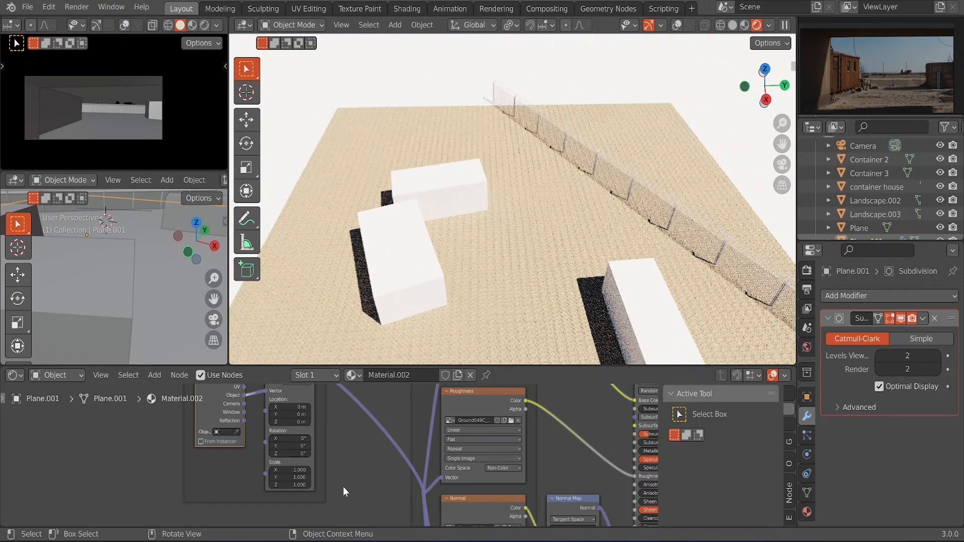
{"action": "left_click", "coordinate": [765, 68]}
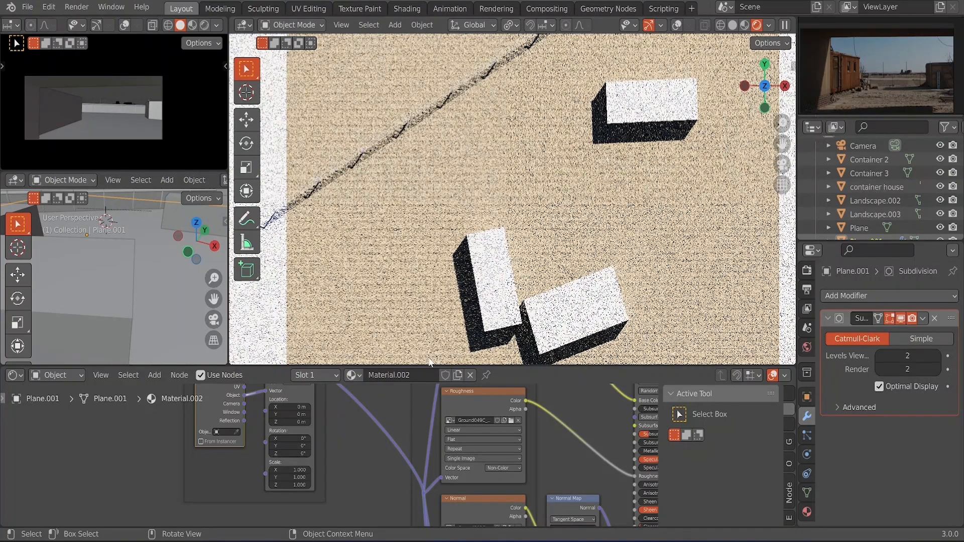
{"action": "middle_click_drag", "start_coordinate": [350, 469], "coordinate": [278, 434]}
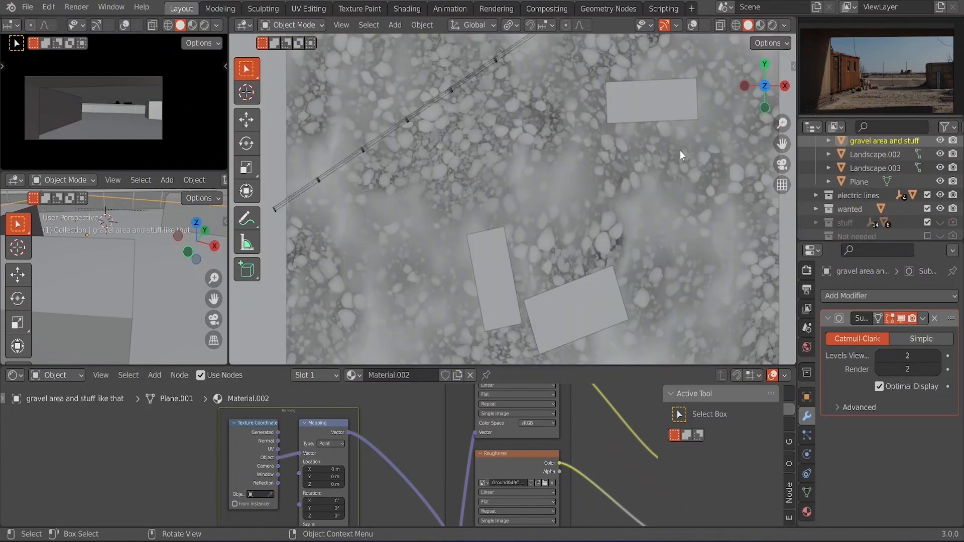
Hide every object except the gravel area plane, check it in rendered shading and return to solid shading
{"action": "key", "text": "shift+h"}
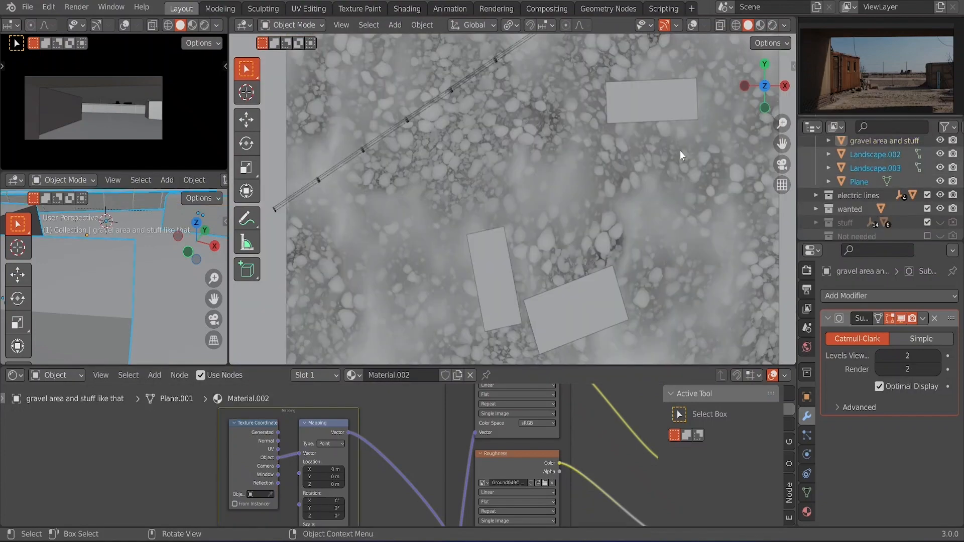
{"action": "left_click", "coordinate": [772, 24]}
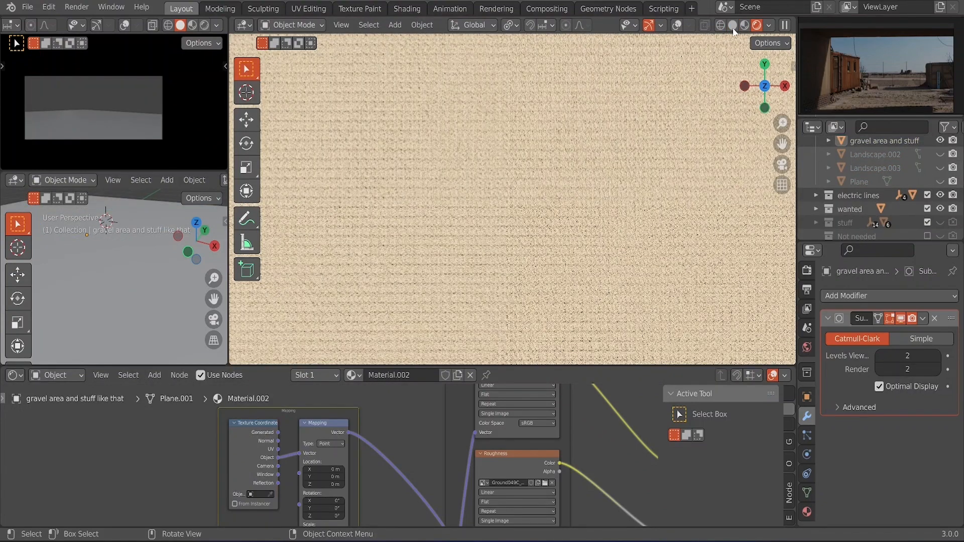
{"action": "left_click", "coordinate": [734, 28]}
Link the Base Color image texture's Color output directly to the Material Output's Surface and show the plane in rendered shading
{"action": "key", "text": "Home"}
{"action": "scroll", "coordinate": [522, 459], "scroll_direction": "up", "scroll_amount": 8}
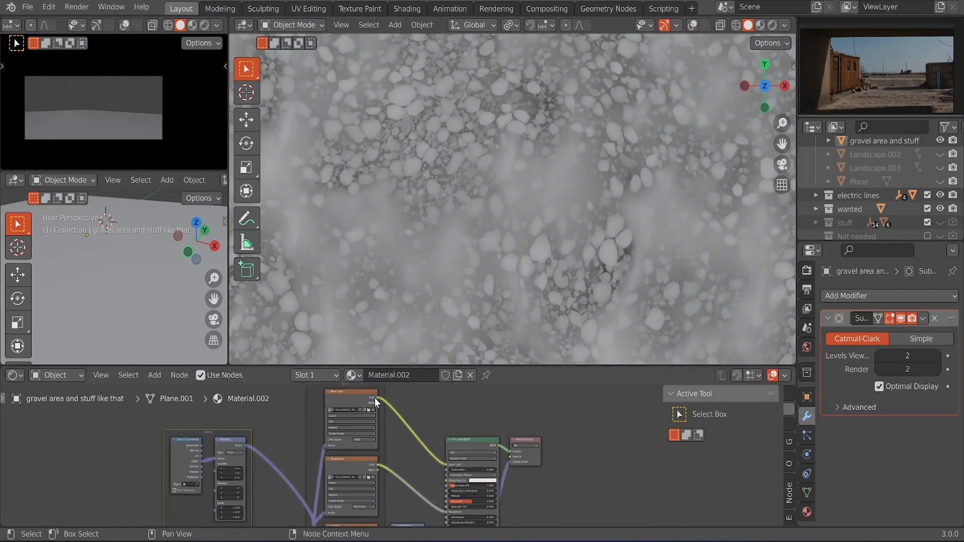
{"action": "left_click_drag", "start_coordinate": [377, 399], "coordinate": [509, 452]}
{"action": "scroll", "coordinate": [332, 458], "scroll_direction": "down", "scroll_amount": 5}
{"action": "middle_click_drag", "start_coordinate": [293, 437], "coordinate": [373, 429]}
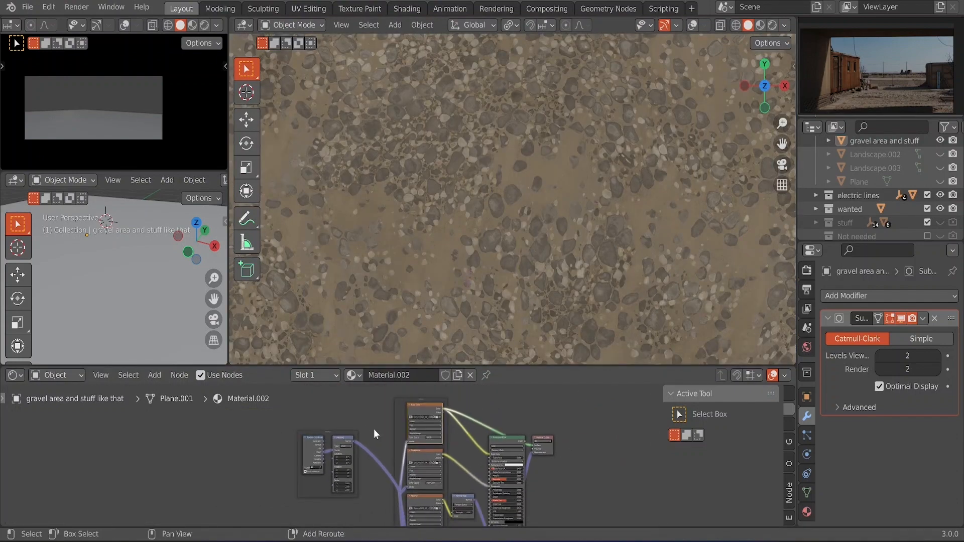
{"action": "scroll", "coordinate": [374, 428], "scroll_direction": "up", "scroll_amount": 2}
{"action": "left_click", "coordinate": [773, 26]}
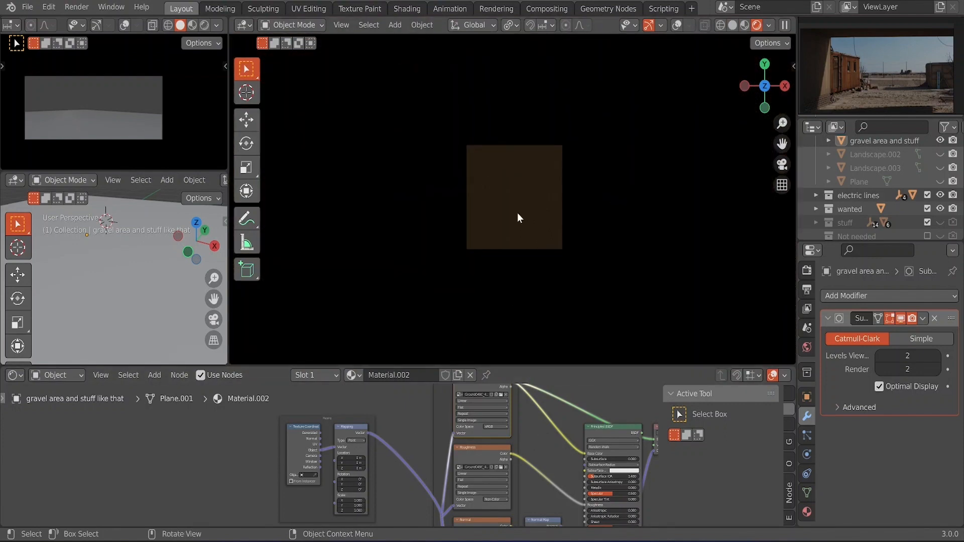
Set the Mapping node's X and Y scale to 5 for the ground texture
{"action": "scroll", "coordinate": [518, 213], "scroll_direction": "up", "scroll_amount": 5}
{"action": "scroll", "coordinate": [402, 432], "scroll_direction": "up", "scroll_amount": 4}
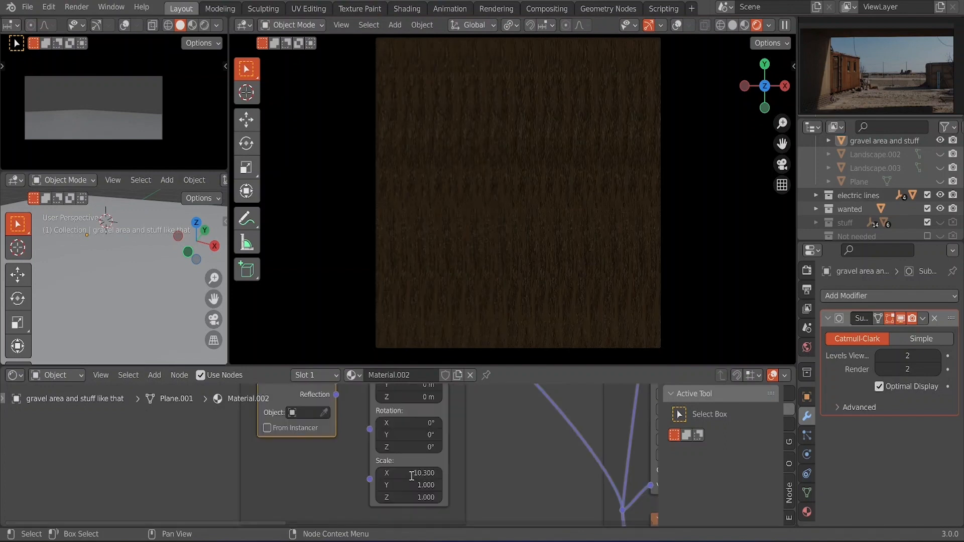
{"action": "left_click", "coordinate": [408, 473]}
{"action": "type", "text": "10.3"}
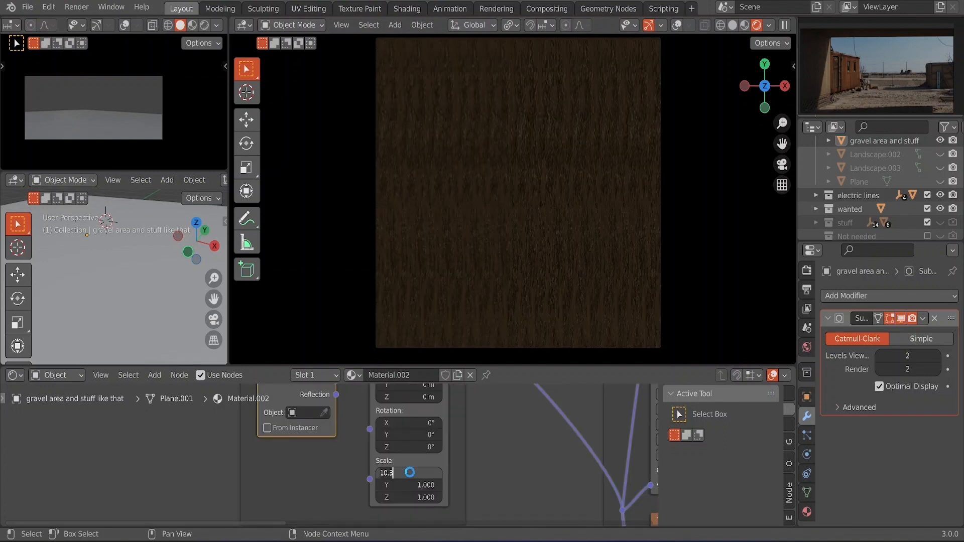
{"action": "type", "text": "5"}
{"action": "key", "text": "Return"}
{"action": "left_click", "coordinate": [414, 483]}
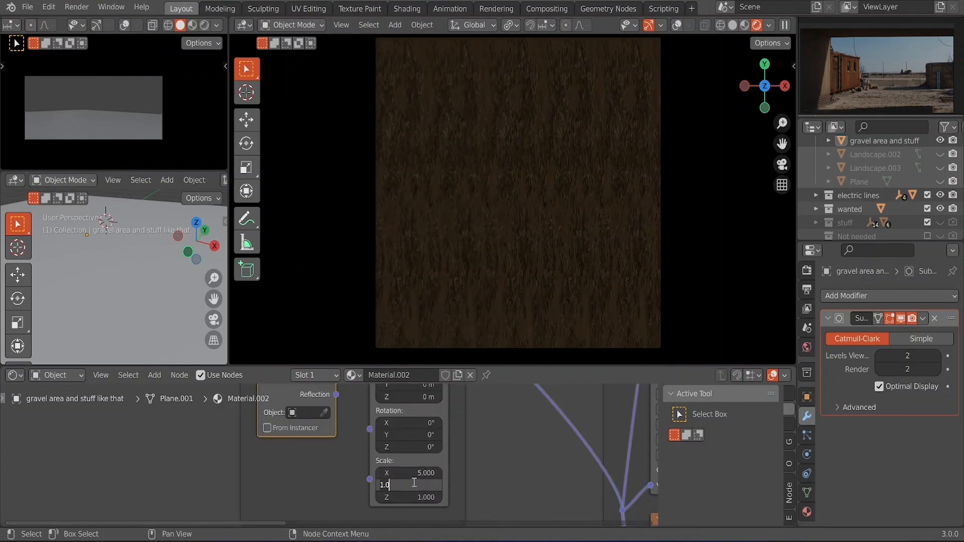
{"action": "type", "text": "5"}
{"action": "key", "text": "Return"}
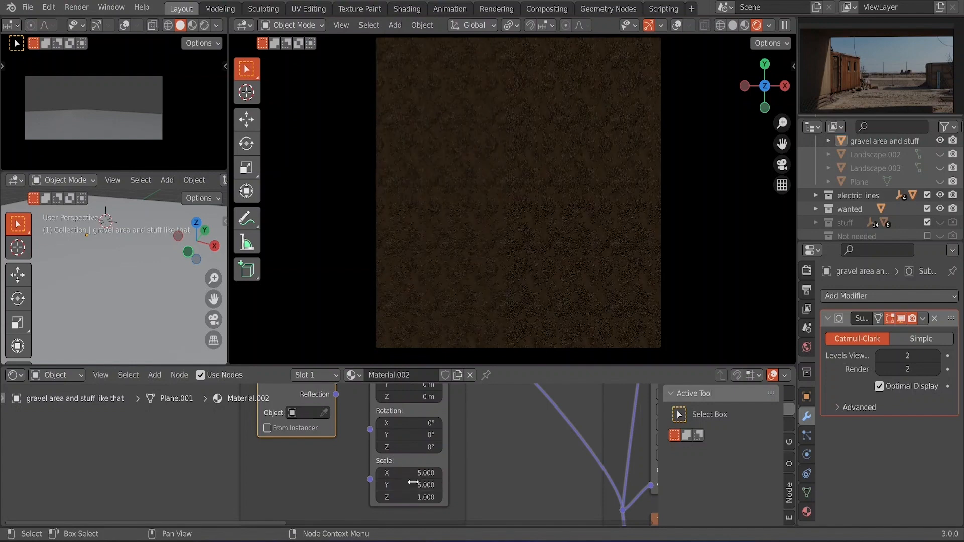
Inspect the ground texture up close from the camera in rendered shading in the small camera viewport
{"action": "left_click", "coordinate": [204, 25]}
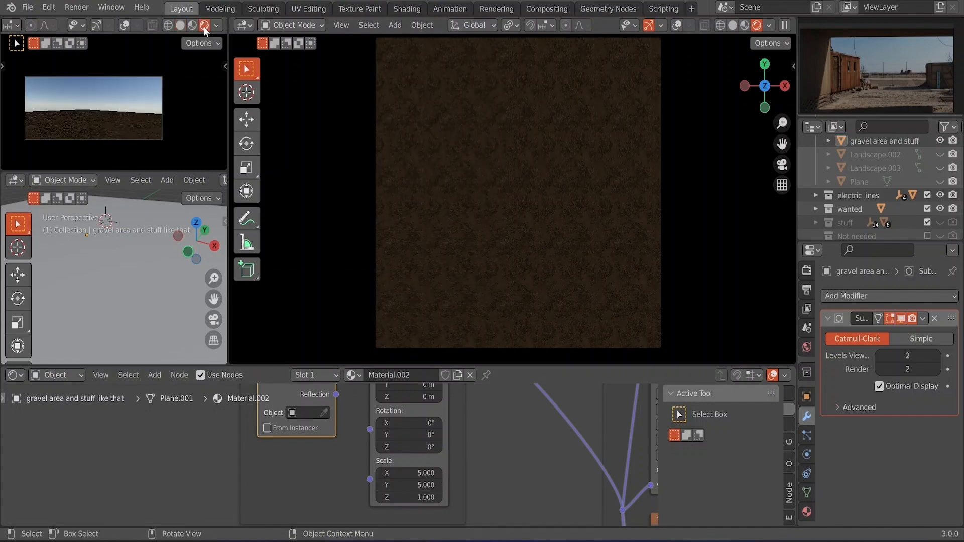
{"action": "middle_click_drag", "start_coordinate": [138, 126], "coordinate": [144, 83]}
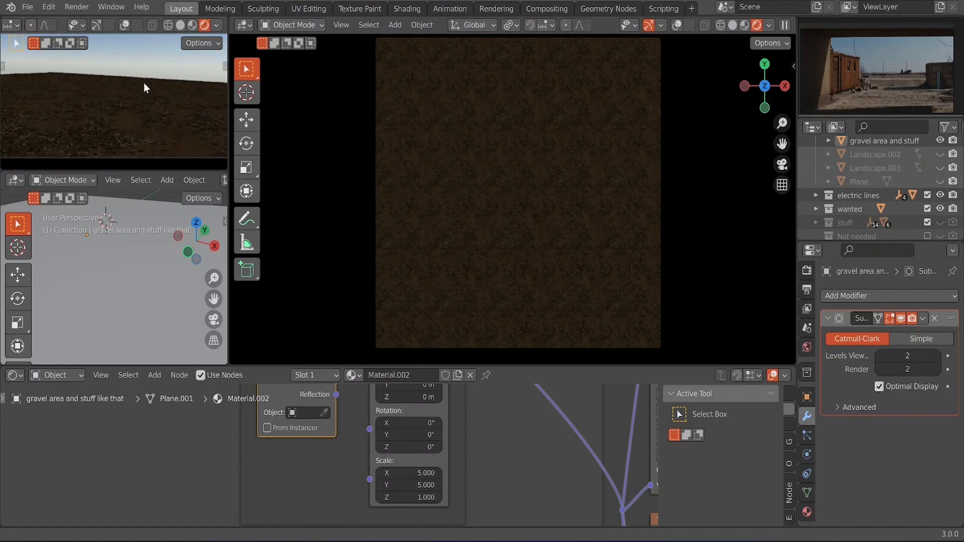
{"action": "scroll", "coordinate": [132, 120], "scroll_direction": "up", "scroll_amount": 5}
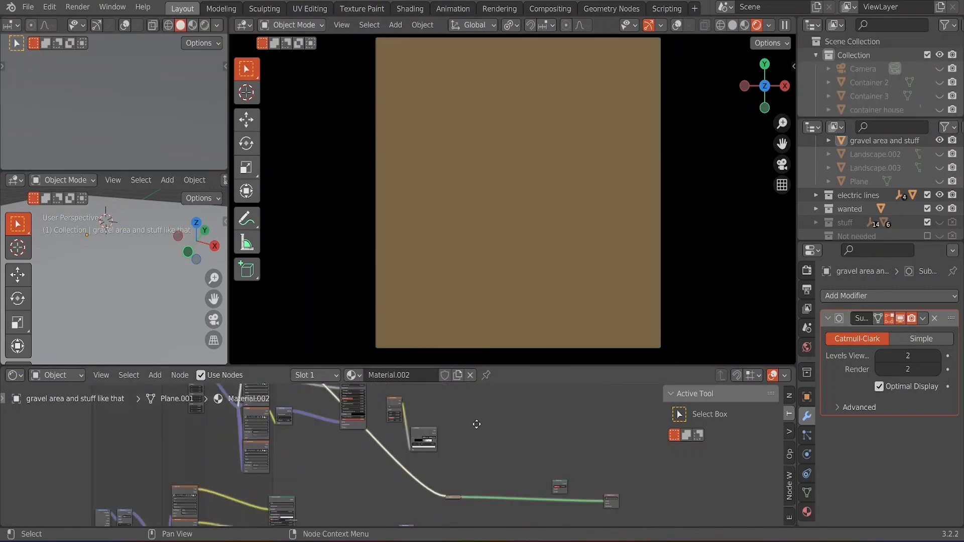
Duplicate the Texture Coordinate node beside the upper texture set's Mapping node and link its Generated output to the Mapping Vector input
{"action": "scroll", "coordinate": [477, 449], "scroll_direction": "down", "scroll_amount": 2}
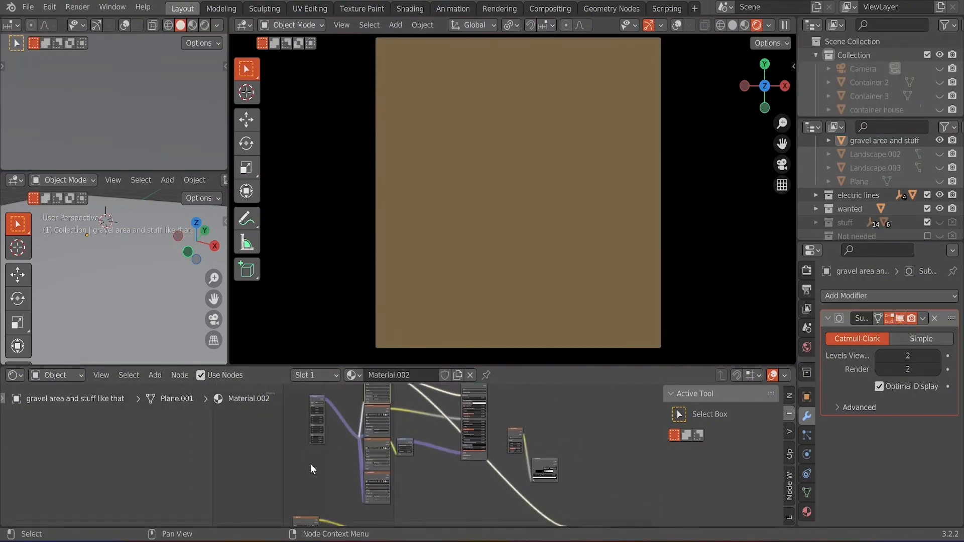
{"action": "scroll", "coordinate": [311, 464], "scroll_direction": "down", "scroll_amount": 3}
{"action": "middle_click_drag", "start_coordinate": [319, 489], "coordinate": [351, 367]}
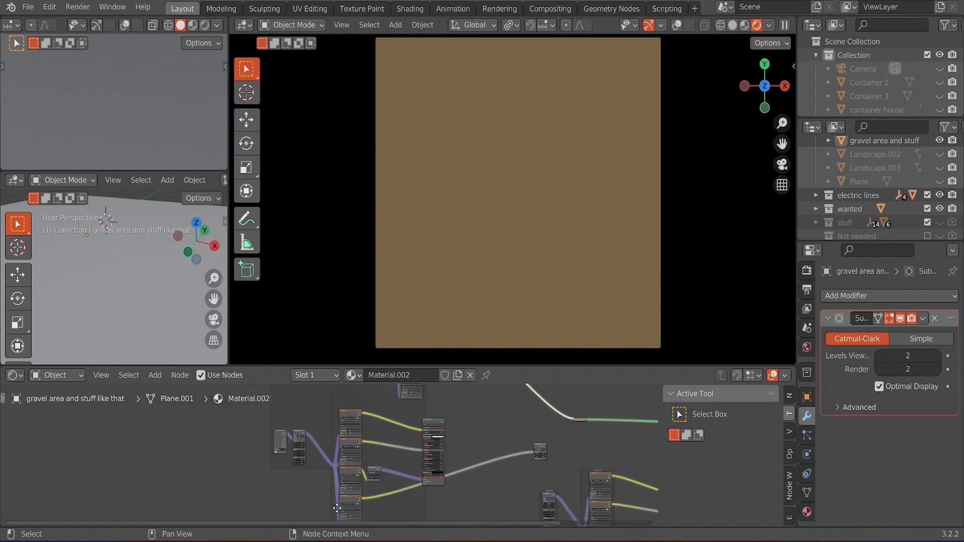
{"action": "middle_click_drag", "start_coordinate": [306, 421], "coordinate": [291, 489]}
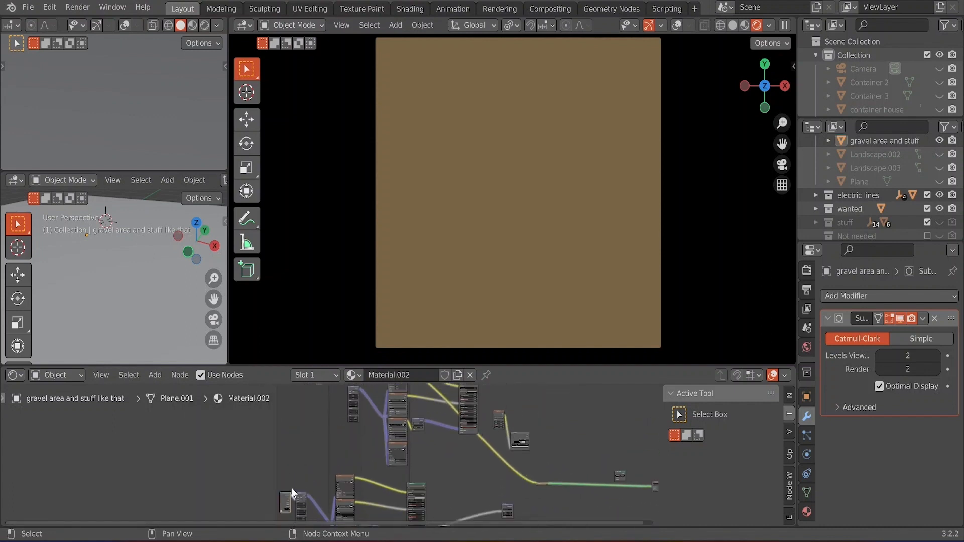
{"action": "key", "text": "shift+d"}
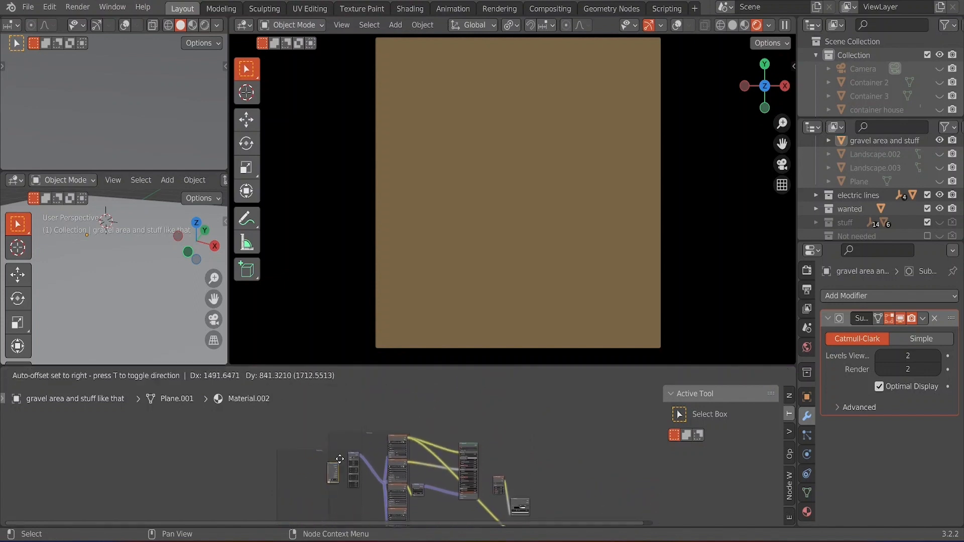
{"action": "left_click", "coordinate": [340, 459]}
{"action": "scroll", "coordinate": [340, 459], "scroll_direction": "up", "scroll_amount": 6}
{"action": "scroll", "coordinate": [354, 448], "scroll_direction": "up", "scroll_amount": 2}
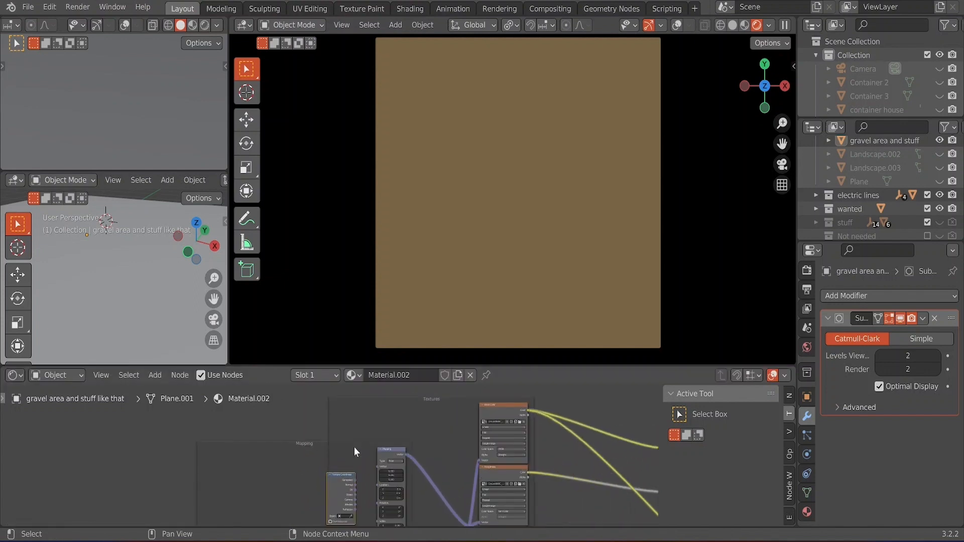
{"action": "scroll", "coordinate": [304, 436], "scroll_direction": "up", "scroll_amount": 3}
{"action": "middle_click_drag", "start_coordinate": [304, 452], "coordinate": [289, 417]}
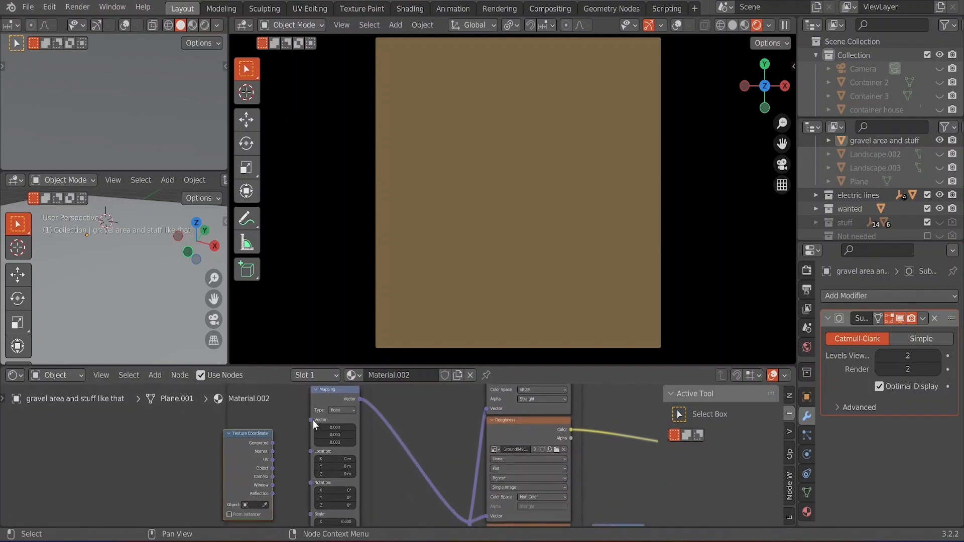
{"action": "left_click_drag", "start_coordinate": [272, 443], "coordinate": [306, 421]}
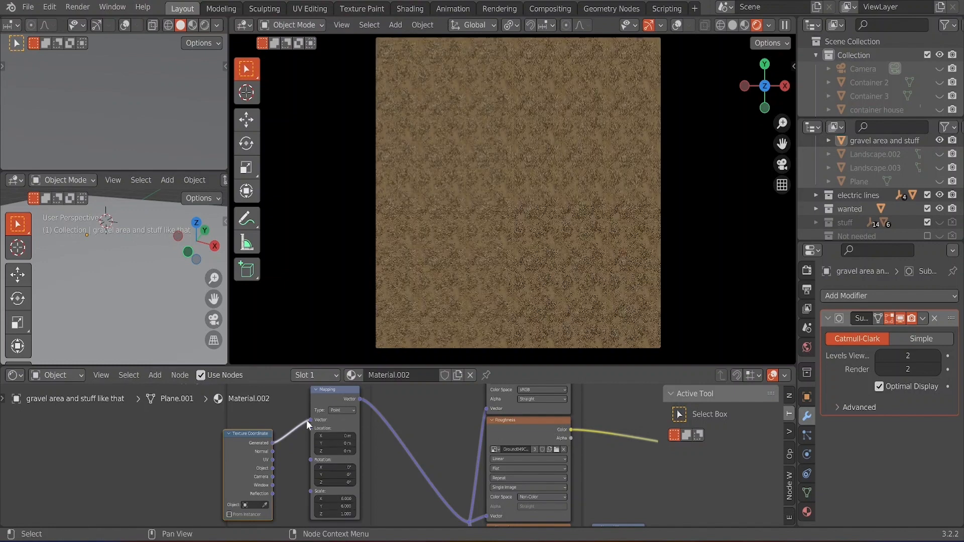
Rotate the upper set's ground texture with the Rotation value of its Mapping node
{"action": "scroll", "coordinate": [306, 420], "scroll_direction": "down", "scroll_amount": 2}
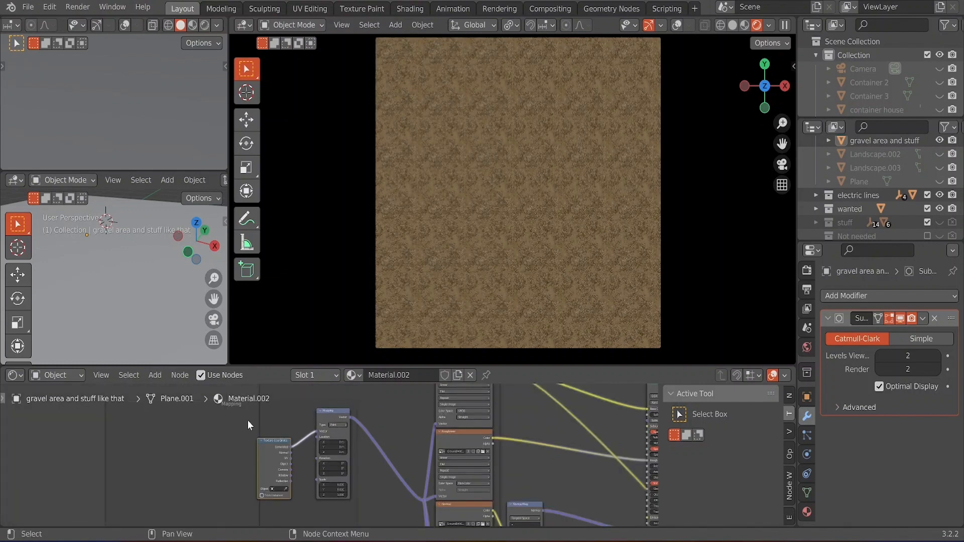
{"action": "scroll", "coordinate": [248, 421], "scroll_direction": "down", "scroll_amount": 5}
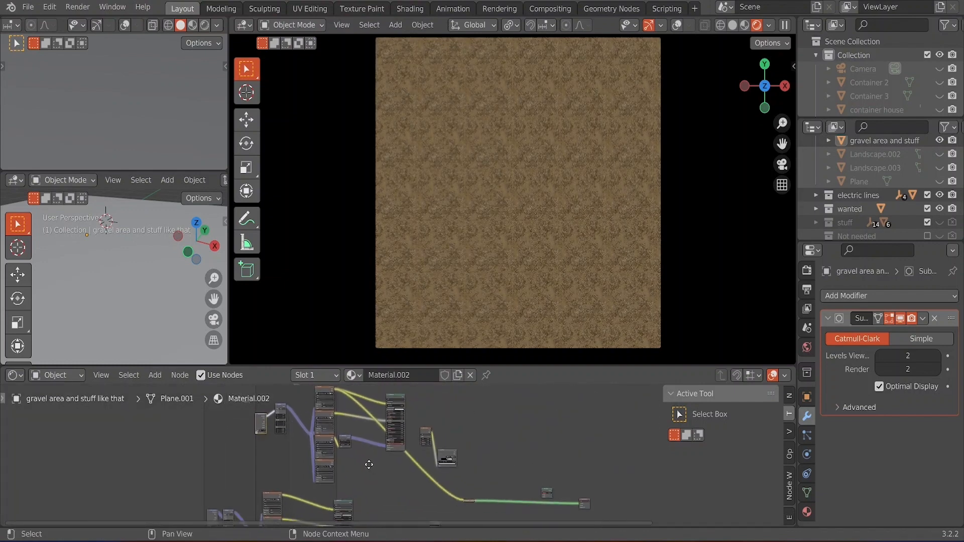
{"action": "scroll", "coordinate": [392, 464], "scroll_direction": "up", "scroll_amount": 5}
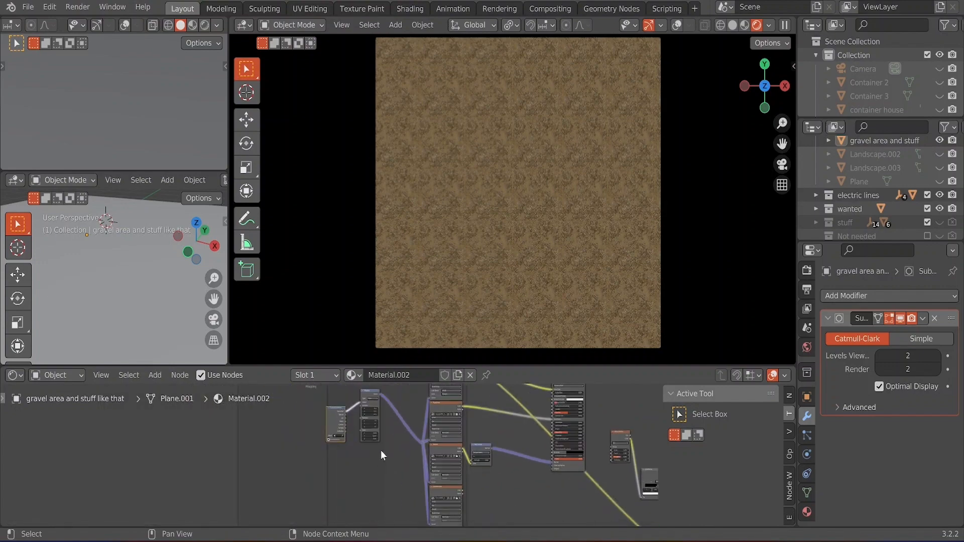
{"action": "scroll", "coordinate": [412, 437], "scroll_direction": "up", "scroll_amount": 4}
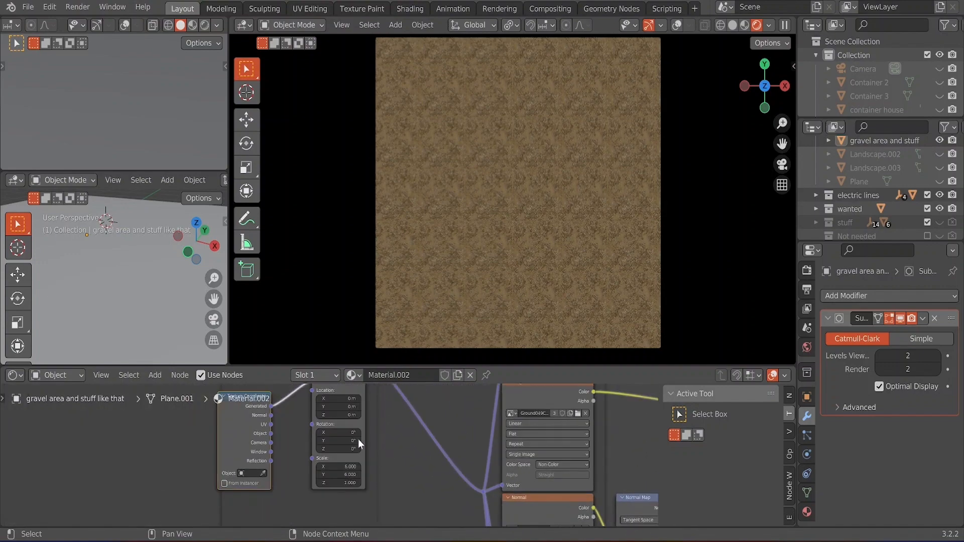
{"action": "left_click_drag", "start_coordinate": [331, 430], "coordinate": [378, 430]}
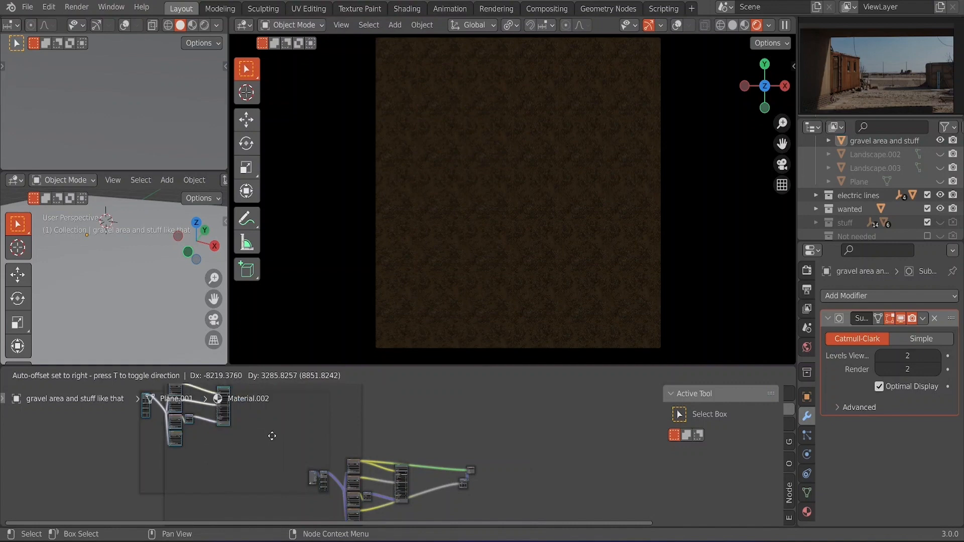
Place the duplicated texture node set above the original set and add a Noise Texture node
{"action": "left_click_drag", "start_coordinate": [271, 436], "coordinate": [454, 451]}
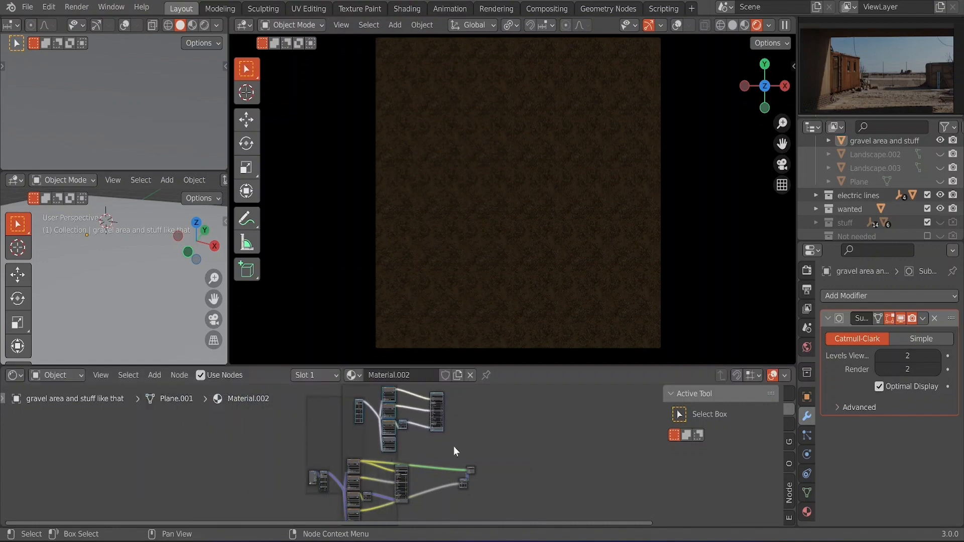
{"action": "scroll", "coordinate": [493, 443], "scroll_direction": "up", "scroll_amount": 4}
{"action": "key", "text": "shift+a"}
{"action": "type", "text": "noise"}
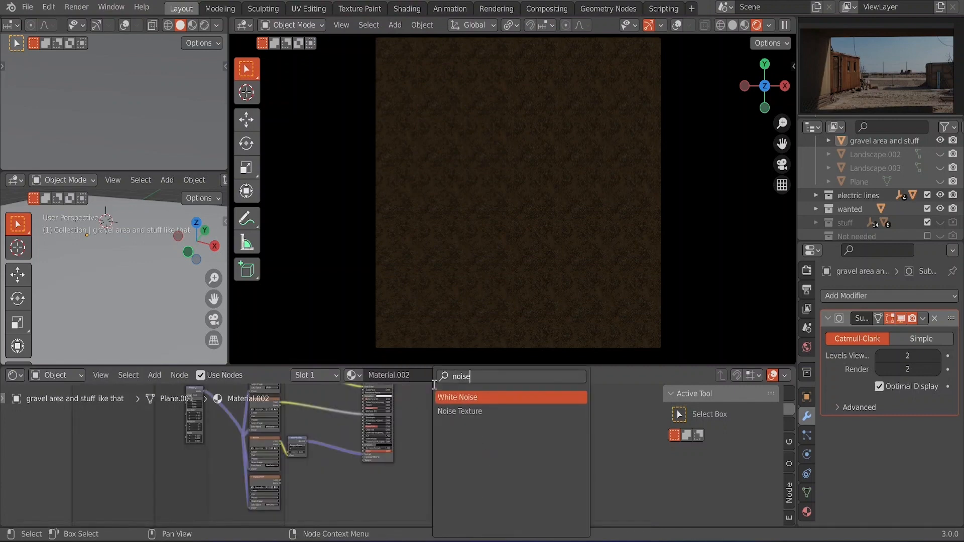
{"action": "left_click", "coordinate": [452, 413]}
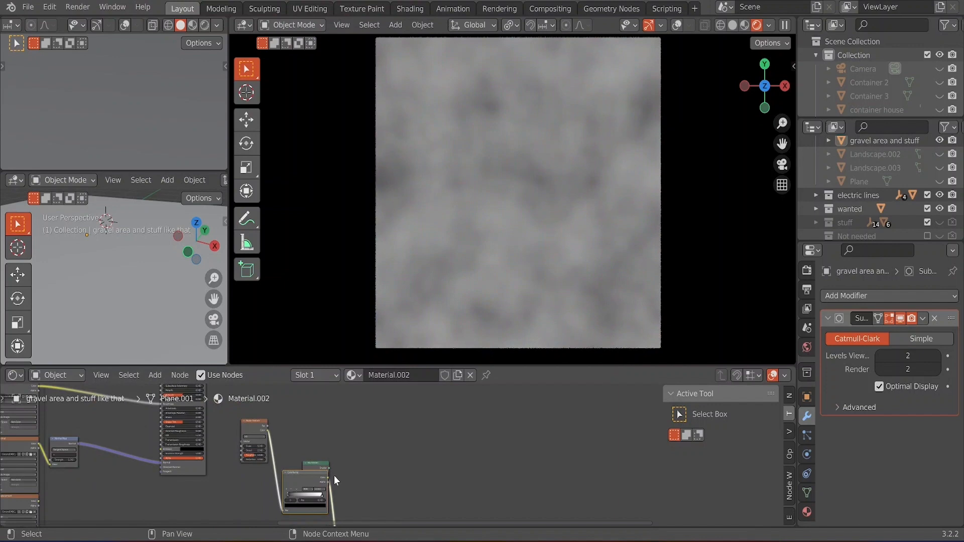
Raise the noise mask's contrast by setting the ColorRamp's black stop to 0.465 and its white stop to 0.811
{"action": "middle_click_drag", "start_coordinate": [334, 475], "coordinate": [341, 444]}
{"action": "scroll", "coordinate": [342, 438], "scroll_direction": "up", "scroll_amount": 2}
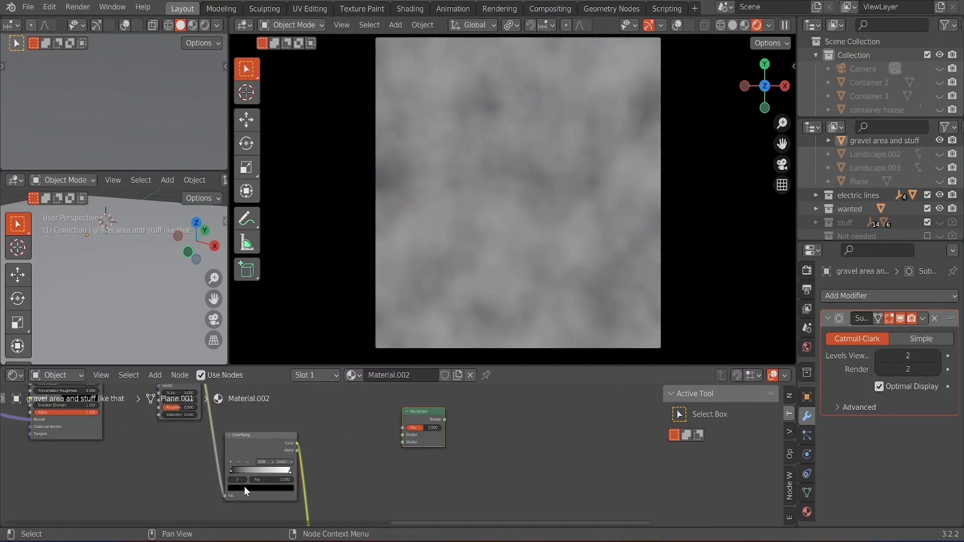
{"action": "mouse_move", "coordinate": [245, 470]}
{"action": "left_mouse_down"}
{"action": "mouse_move", "coordinate": [270, 469]}
{"action": "mouse_move", "coordinate": [260, 469]}
{"action": "left_mouse_up"}
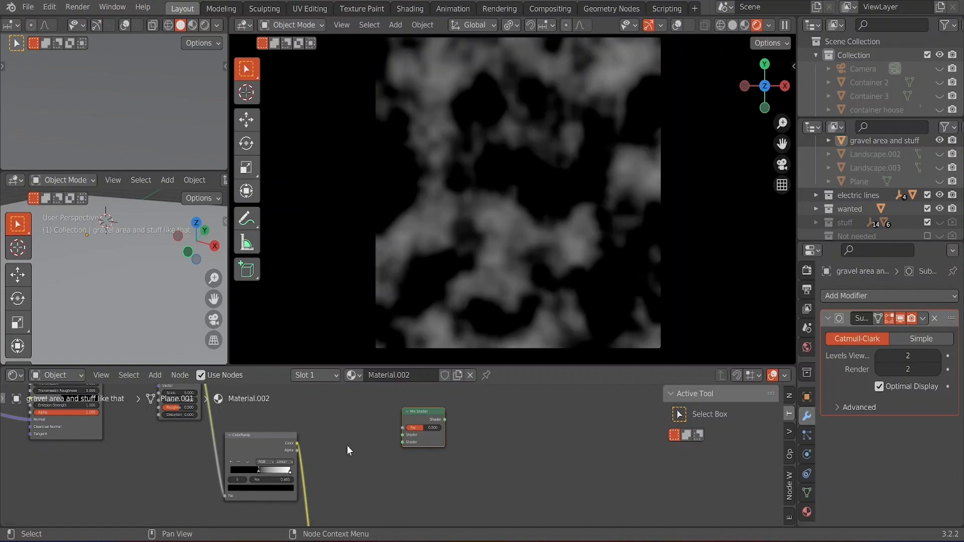
{"action": "scroll", "coordinate": [347, 445], "scroll_direction": "up", "scroll_amount": 3}
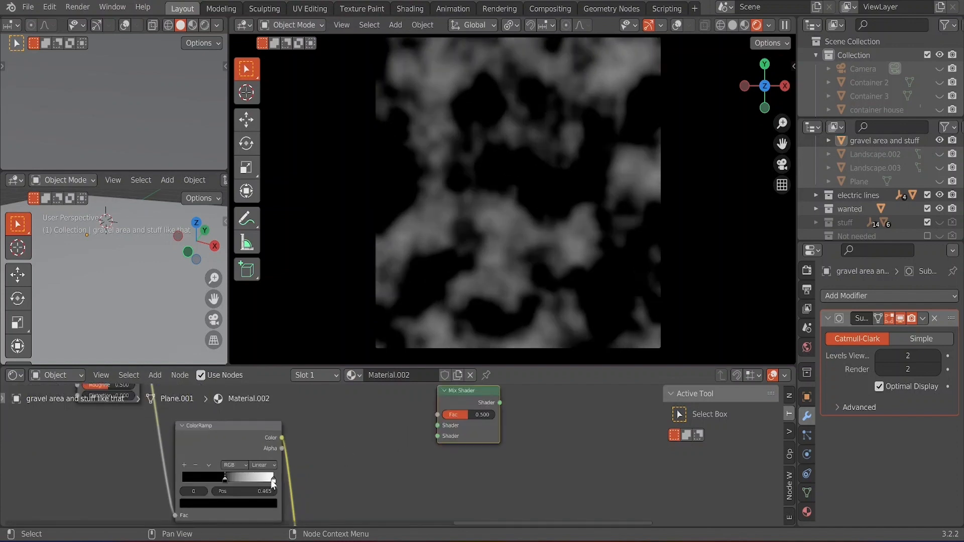
{"action": "left_click_drag", "start_coordinate": [273, 480], "coordinate": [252, 482]}
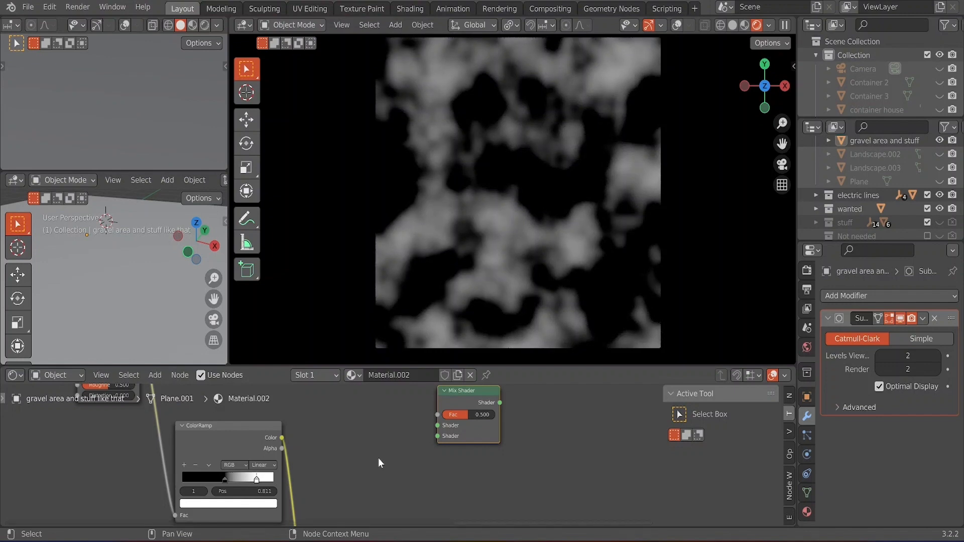
Connect the ColorRamp's Color output to the Fac of a Mix color node and move the Mix Shader near the Material Output
{"action": "scroll", "coordinate": [346, 467], "scroll_direction": "down", "scroll_amount": 10}
{"action": "middle_click_drag", "start_coordinate": [348, 490], "coordinate": [334, 452]}
{"action": "scroll", "coordinate": [382, 472], "scroll_direction": "up", "scroll_amount": 6}
{"action": "scroll", "coordinate": [420, 472], "scroll_direction": "up", "scroll_amount": 7}
{"action": "left_click_drag", "start_coordinate": [376, 443], "coordinate": [579, 424]}
{"action": "scroll", "coordinate": [422, 450], "scroll_direction": "down", "scroll_amount": 8}
{"action": "scroll", "coordinate": [336, 449], "scroll_direction": "down", "scroll_amount": 6}
{"action": "scroll", "coordinate": [389, 427], "scroll_direction": "up", "scroll_amount": 2}
{"action": "middle_click_drag", "start_coordinate": [419, 390], "coordinate": [412, 441]}
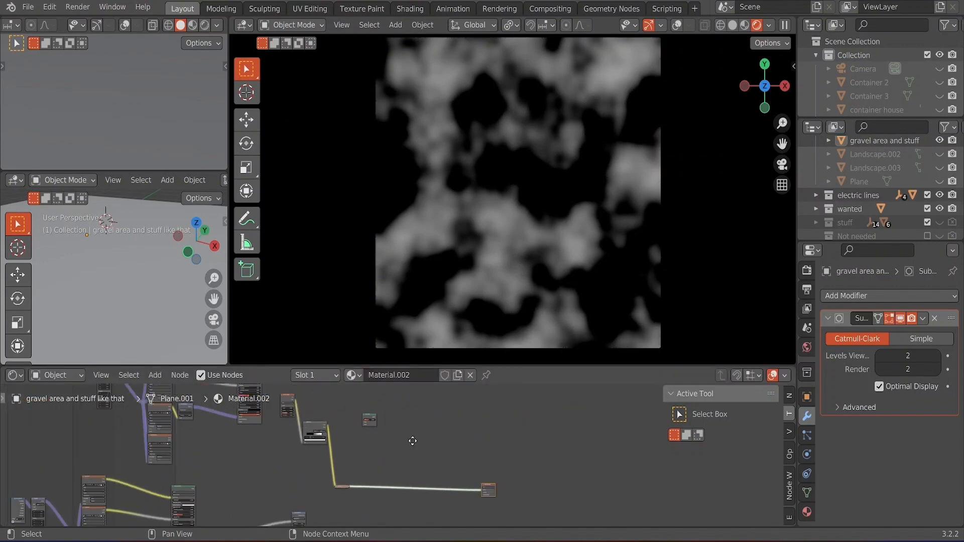
{"action": "scroll", "coordinate": [405, 429], "scroll_direction": "up", "scroll_amount": 7}
{"action": "left_click_drag", "start_coordinate": [345, 414], "coordinate": [404, 504]}
{"action": "scroll", "coordinate": [405, 503], "scroll_direction": "down", "scroll_amount": 5}
{"action": "middle_click_drag", "start_coordinate": [405, 504], "coordinate": [348, 431]}
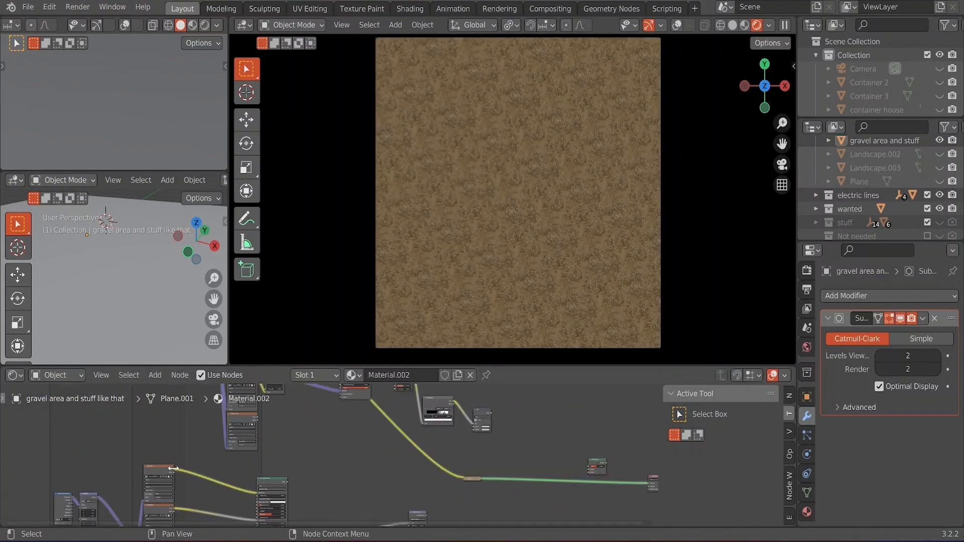
Link the upper and lower sets' Base Color textures to the Mix node's Color1 and Color2 and preview the Mix node on the plane
{"action": "left_click_drag", "start_coordinate": [173, 468], "coordinate": [474, 430]}
{"action": "middle_click_drag", "start_coordinate": [475, 411], "coordinate": [361, 441]}
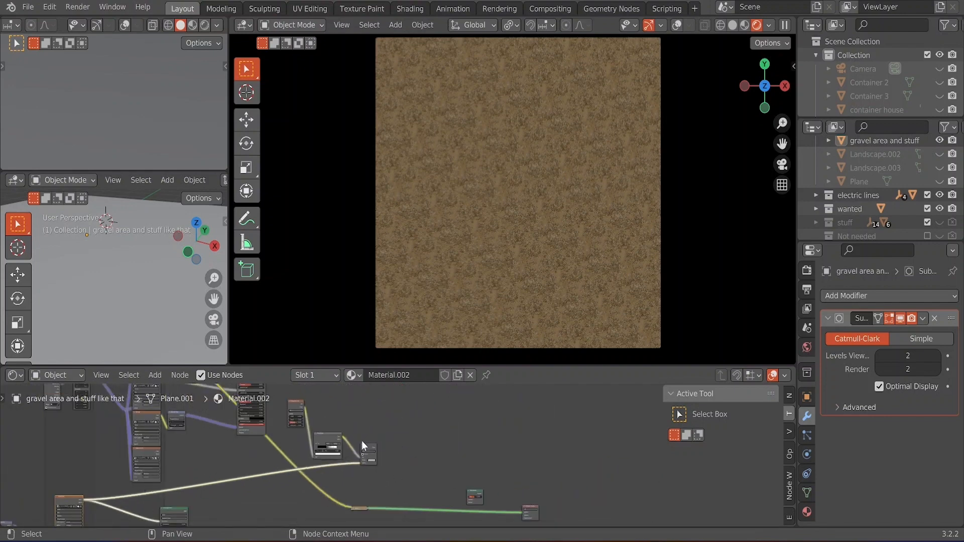
{"action": "middle_click_drag", "start_coordinate": [272, 416], "coordinate": [300, 468]}
{"action": "scroll", "coordinate": [296, 468], "scroll_direction": "down", "scroll_amount": 3}
{"action": "left_click_drag", "start_coordinate": [215, 411], "coordinate": [376, 450]}
{"action": "scroll", "coordinate": [433, 446], "scroll_direction": "up", "scroll_amount": 8}
{"action": "middle_click_drag", "start_coordinate": [310, 452], "coordinate": [337, 497]}
{"action": "left_click", "coordinate": [282, 461]}
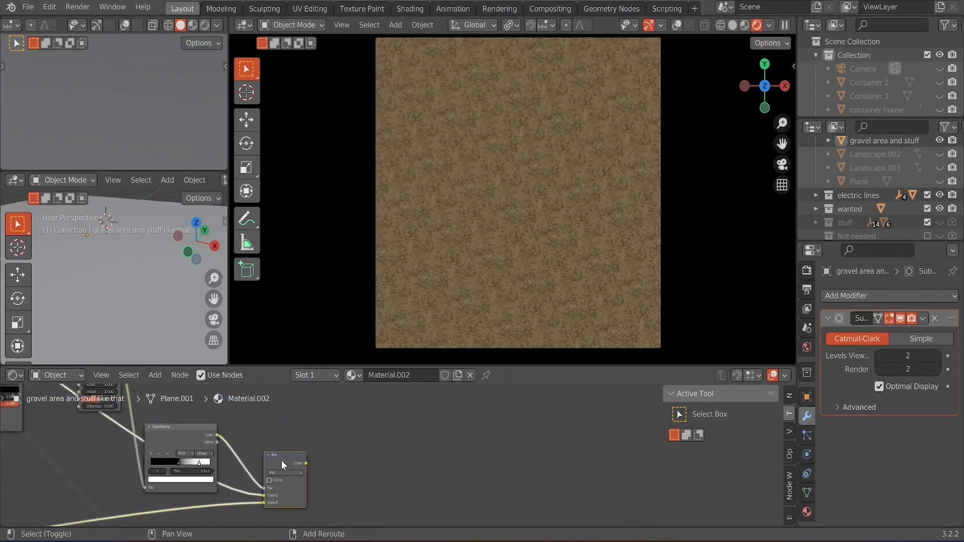
Try moving the ColorRamp's black stop to the start of the ramp to compare the texture blend
{"action": "scroll", "coordinate": [282, 460], "scroll_direction": "down", "scroll_amount": 3}
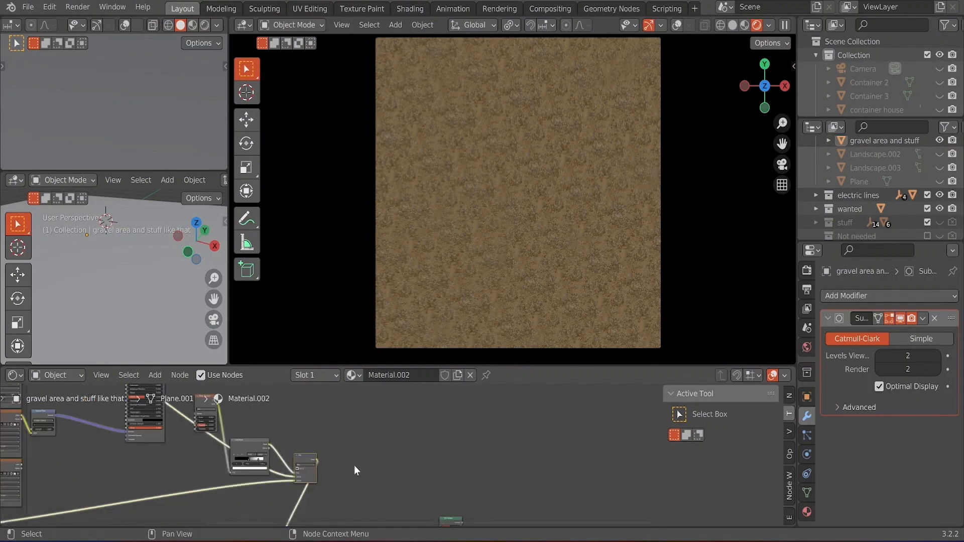
{"action": "scroll", "coordinate": [355, 465], "scroll_direction": "down", "scroll_amount": 9}
{"action": "scroll", "coordinate": [362, 461], "scroll_direction": "up", "scroll_amount": 7}
{"action": "middle_click_drag", "start_coordinate": [354, 464], "coordinate": [385, 454]}
{"action": "scroll", "coordinate": [381, 463], "scroll_direction": "up", "scroll_amount": 7}
{"action": "left_click", "coordinate": [262, 443]}
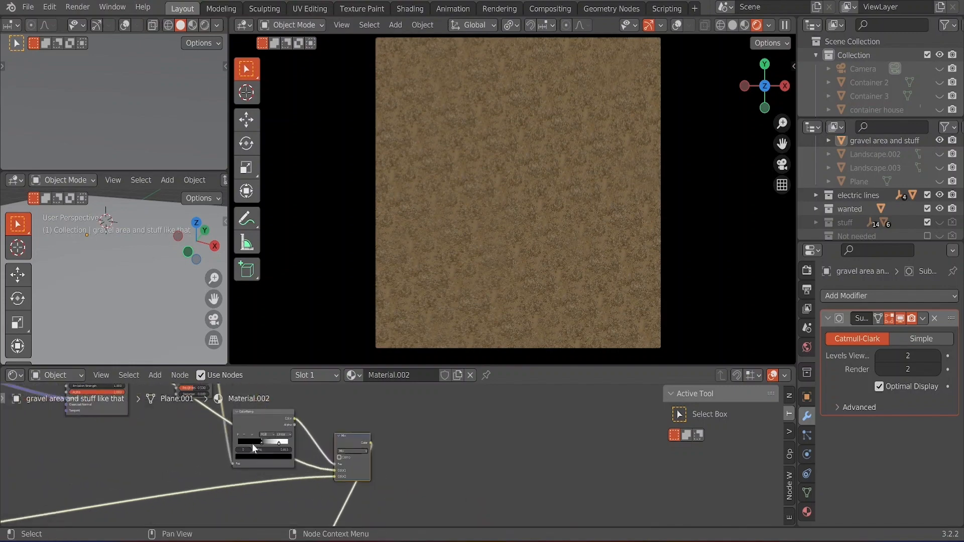
{"action": "left_click_drag", "start_coordinate": [252, 444], "coordinate": [194, 450]}
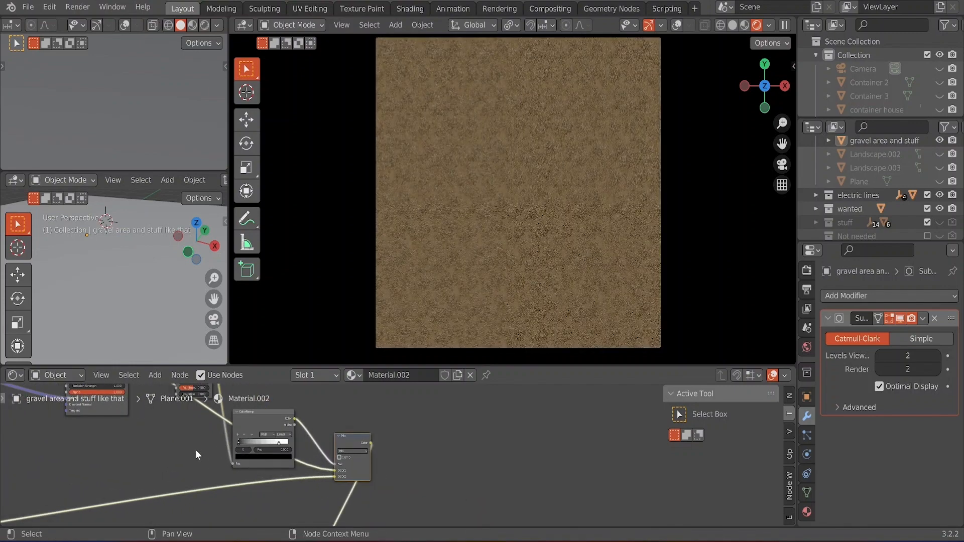
Duplicate the Noise Texture, ColorRamp and Mix nodes for the third texture set, then adjust the new noise's Scale while previewing its mask
{"action": "scroll", "coordinate": [310, 421], "scroll_direction": "down", "scroll_amount": 6}
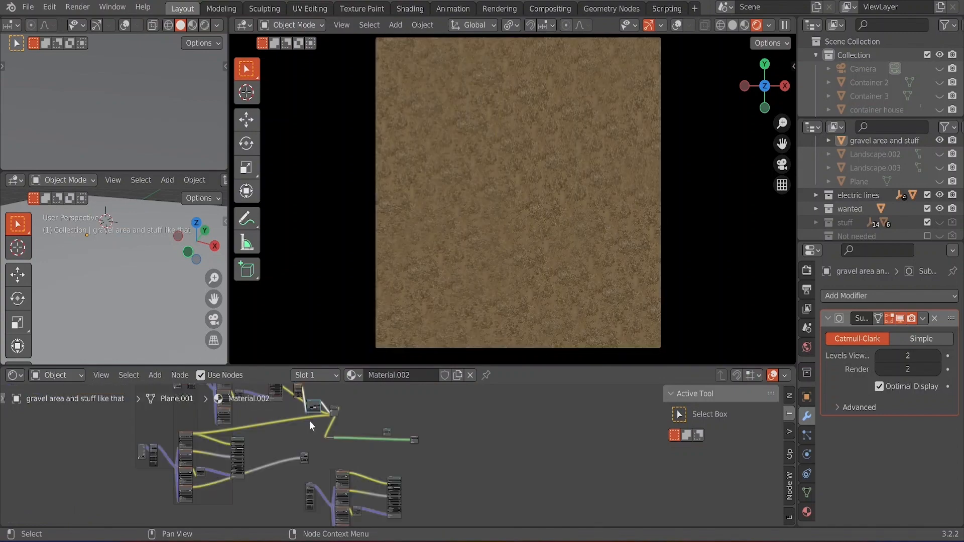
{"action": "scroll", "coordinate": [333, 406], "scroll_direction": "up", "scroll_amount": 3}
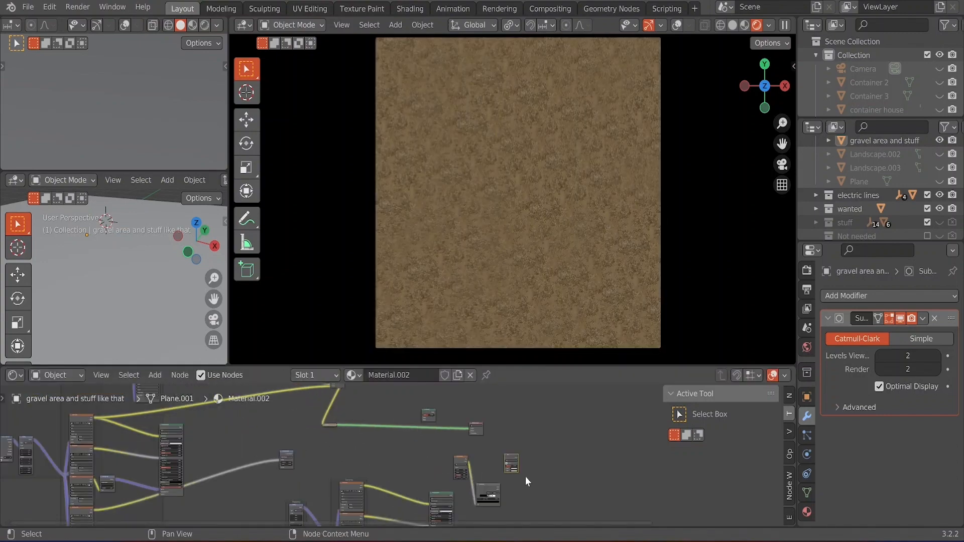
{"action": "scroll", "coordinate": [317, 480], "scroll_direction": "up", "scroll_amount": 3}
{"action": "scroll", "coordinate": [318, 480], "scroll_direction": "up", "scroll_amount": 3}
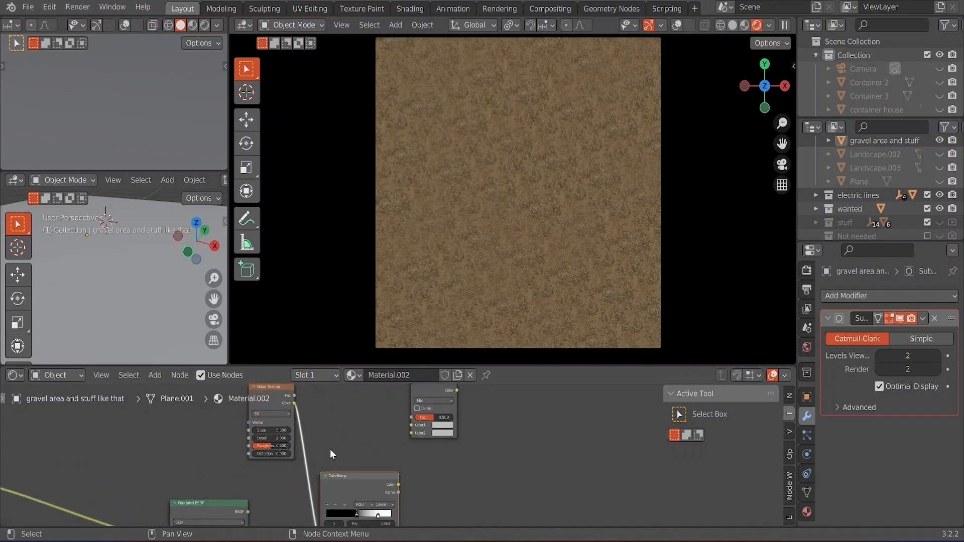
{"action": "left_click_drag", "start_coordinate": [276, 430], "coordinate": [259, 430]}
{"action": "scroll", "coordinate": [357, 480], "scroll_direction": "down", "scroll_amount": 2}
{"action": "left_click", "coordinate": [354, 472], "text": "ctrl+shift"}
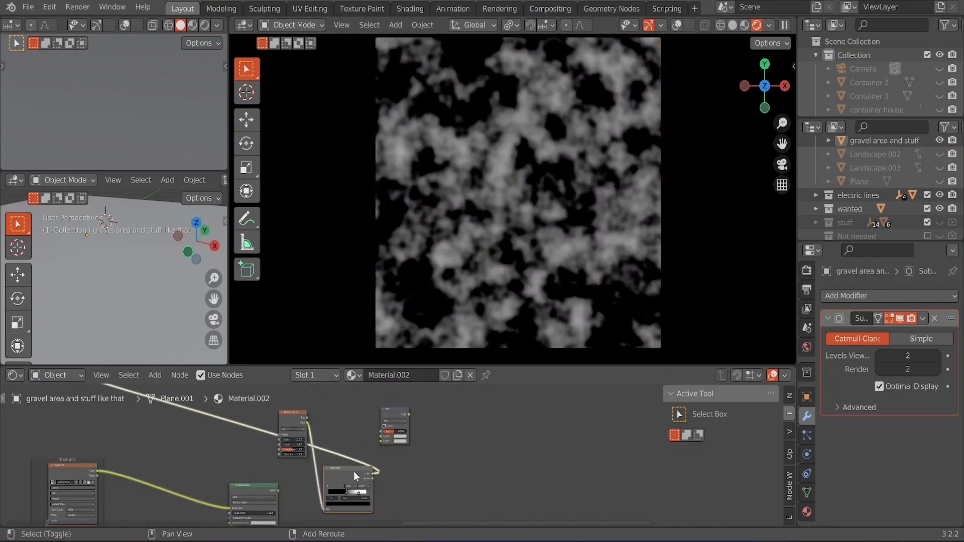
Link the first Mix node's Color to the second Mix's Color1 and the third set's Base Color texture to its Color2
{"action": "scroll", "coordinate": [327, 455], "scroll_direction": "up", "scroll_amount": 2}
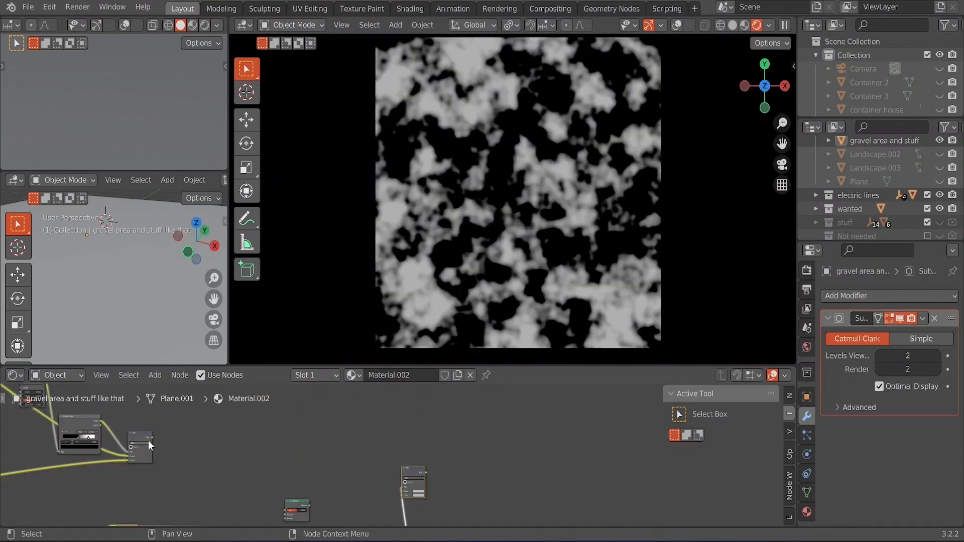
{"action": "left_click_drag", "start_coordinate": [152, 438], "coordinate": [402, 492]}
{"action": "scroll", "coordinate": [402, 492], "scroll_direction": "down", "scroll_amount": 4}
{"action": "middle_click_drag", "start_coordinate": [420, 520], "coordinate": [400, 418]}
{"action": "scroll", "coordinate": [394, 411], "scroll_direction": "up", "scroll_amount": 4}
{"action": "scroll", "coordinate": [291, 436], "scroll_direction": "down", "scroll_amount": 6}
{"action": "middle_click_drag", "start_coordinate": [257, 435], "coordinate": [259, 480]}
{"action": "left_click_drag", "start_coordinate": [259, 480], "coordinate": [369, 416]}
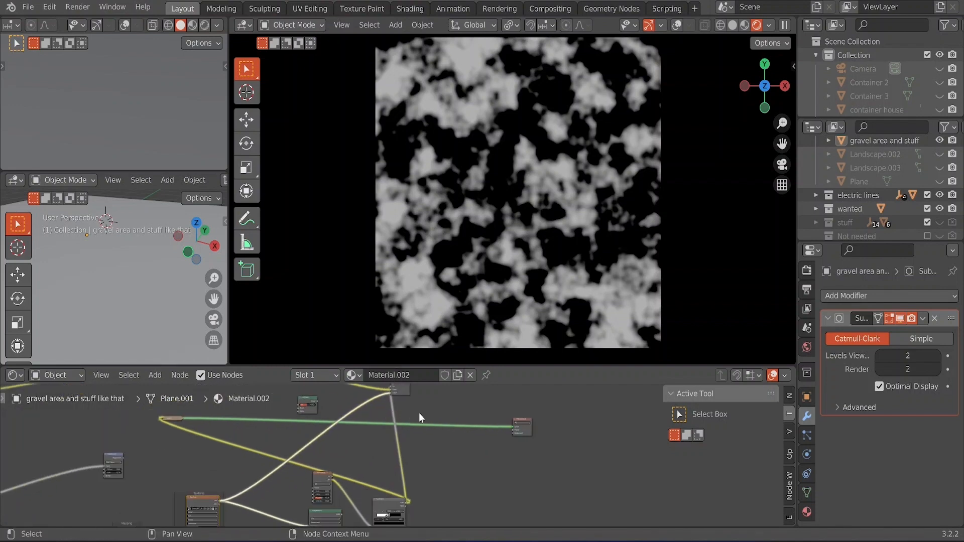
Rotate the ground texture about Z in its Mapping node and inspect the blended ground from a low perspective angle
{"action": "scroll", "coordinate": [345, 438], "scroll_direction": "up", "scroll_amount": 5}
{"action": "scroll", "coordinate": [319, 438], "scroll_direction": "up", "scroll_amount": 3}
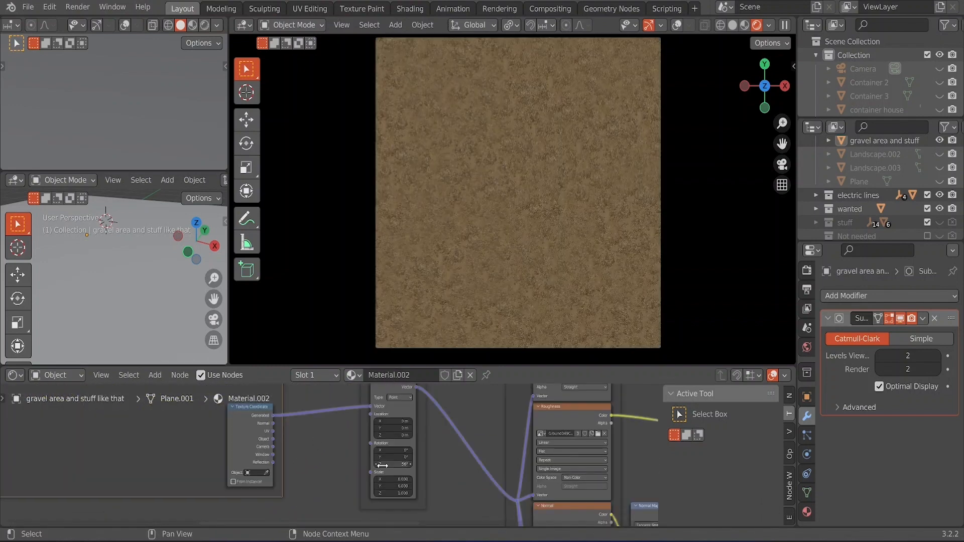
{"action": "middle_click_drag", "start_coordinate": [482, 251], "coordinate": [483, 176]}
{"action": "scroll", "coordinate": [592, 282], "scroll_direction": "up", "scroll_amount": 5}
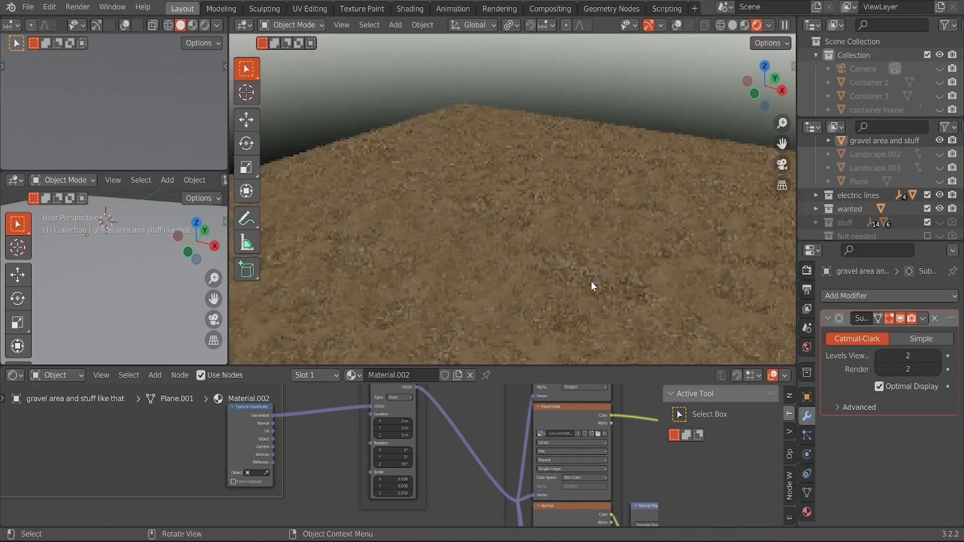
{"action": "middle_click_drag", "start_coordinate": [536, 288], "coordinate": [515, 299]}
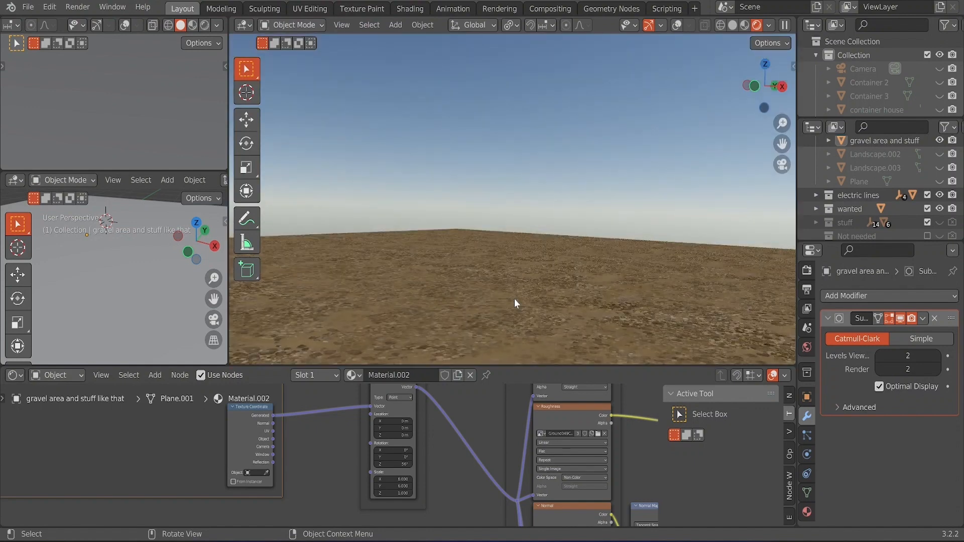
Save the blend file with the viewport in solid shading and look through the scene camera
{"action": "scroll", "coordinate": [486, 440], "scroll_direction": "down", "scroll_amount": 6}
{"action": "key", "text": "z"}
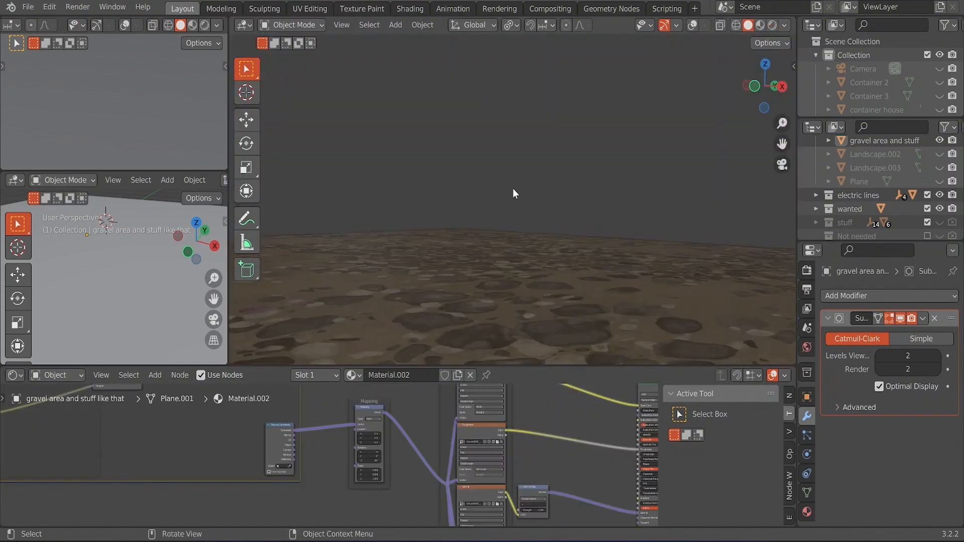
{"action": "left_click", "coordinate": [27, 7]}
{"action": "left_click", "coordinate": [45, 125]}
{"action": "key", "text": "KP_0"}
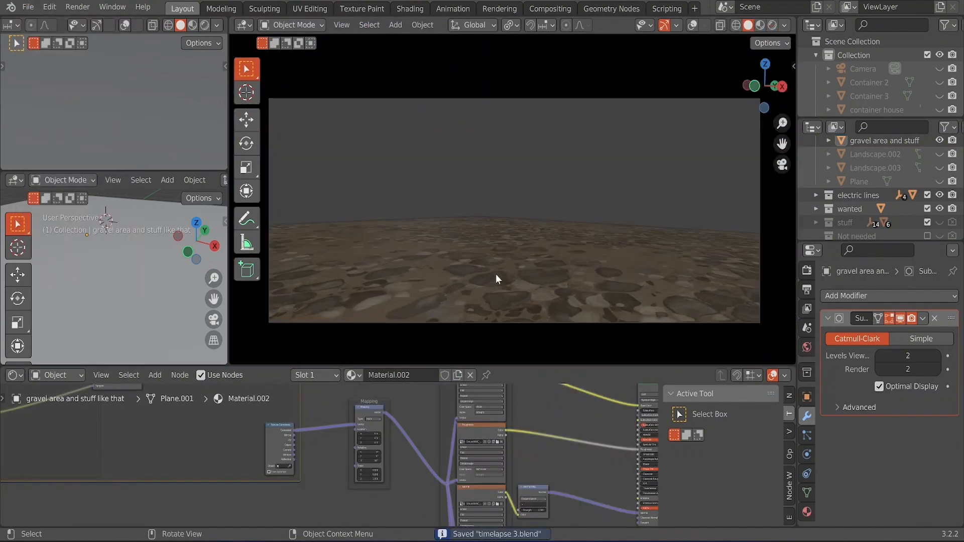
Set the X and Y scale of the Mapping node with the 56° Z rotation to 10
{"action": "middle_click_drag", "start_coordinate": [495, 279], "coordinate": [491, 323]}
{"action": "scroll", "coordinate": [491, 321], "scroll_direction": "down", "scroll_amount": 3}
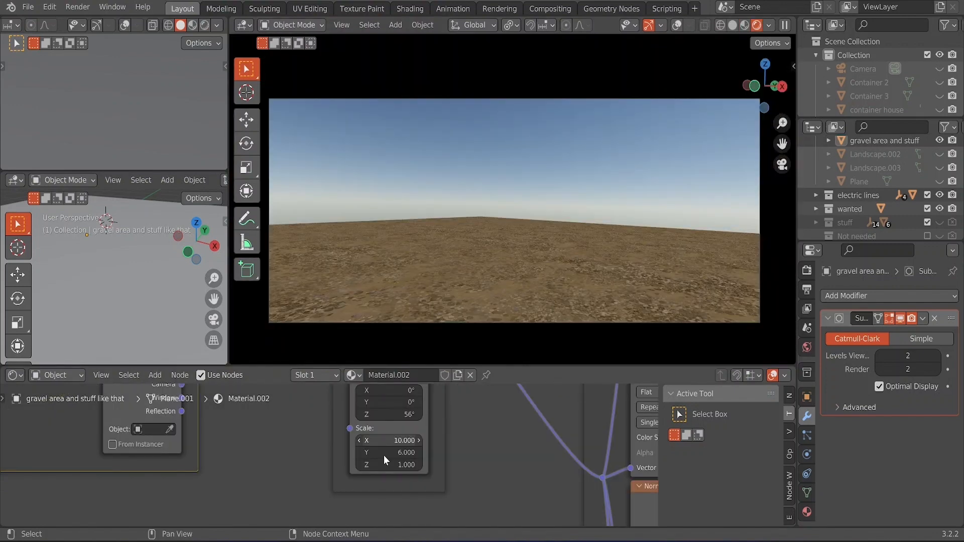
{"action": "left_click", "coordinate": [387, 454]}
{"action": "type", "text": "10"}
{"action": "key", "text": "Return"}
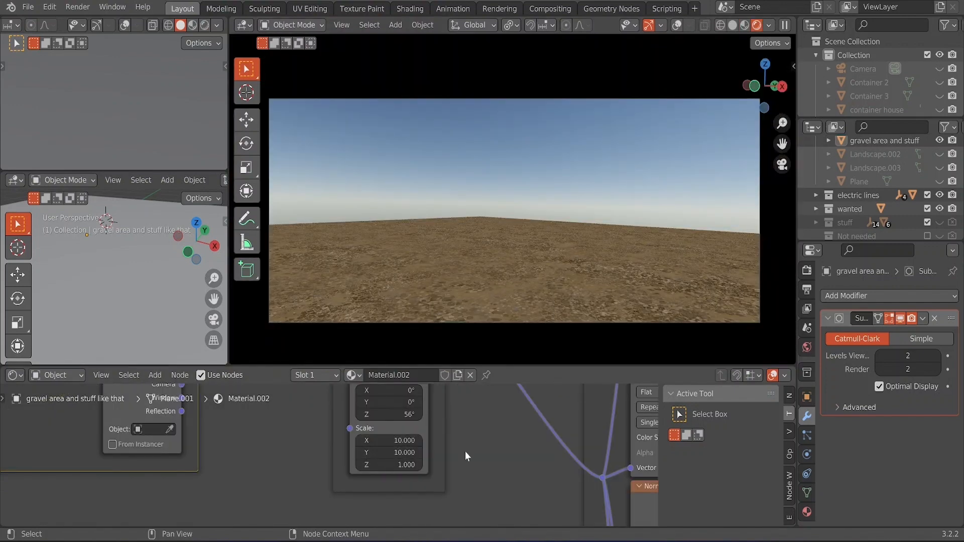
Save the file with the updated ground texture scale
{"action": "scroll", "coordinate": [465, 451], "scroll_direction": "down", "scroll_amount": 3}
{"action": "scroll", "coordinate": [454, 450], "scroll_direction": "up", "scroll_amount": 4}
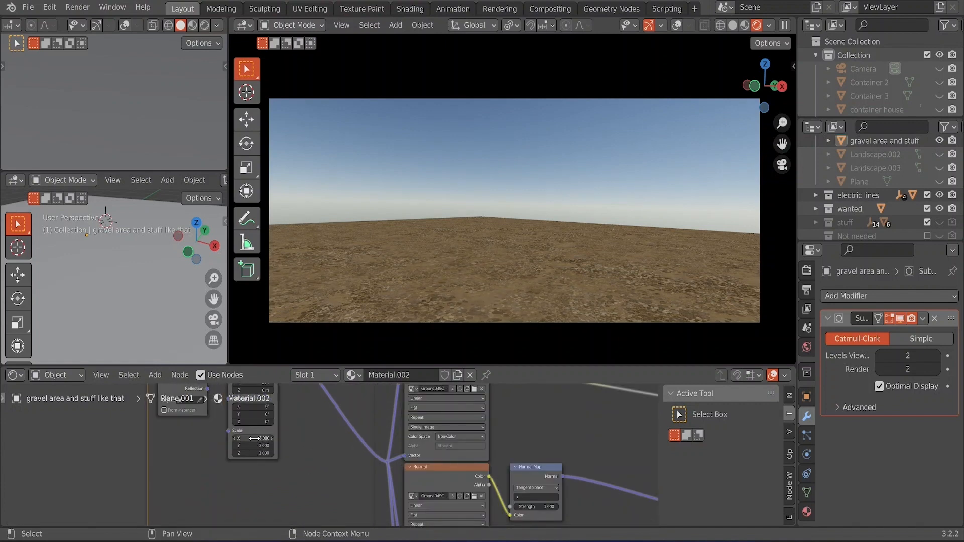
{"action": "scroll", "coordinate": [334, 451], "scroll_direction": "down", "scroll_amount": 2}
{"action": "left_click", "coordinate": [28, 7]}
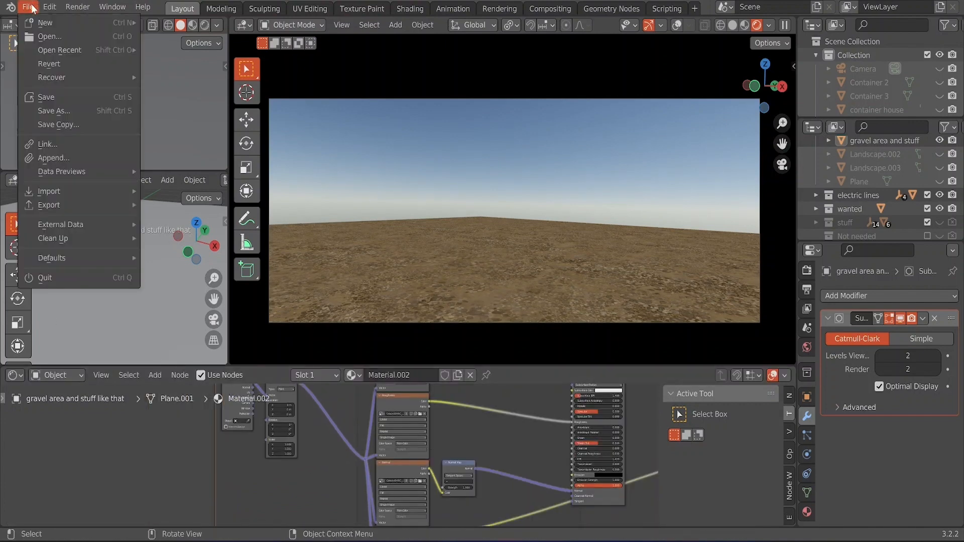
{"action": "left_click", "coordinate": [66, 104]}
Link the second set's Displacement texture to the first displacement Mix's Color2, and the first ColorRamp's Color to the Mix Shader's Fac
{"action": "scroll", "coordinate": [319, 447], "scroll_direction": "down", "scroll_amount": 5}
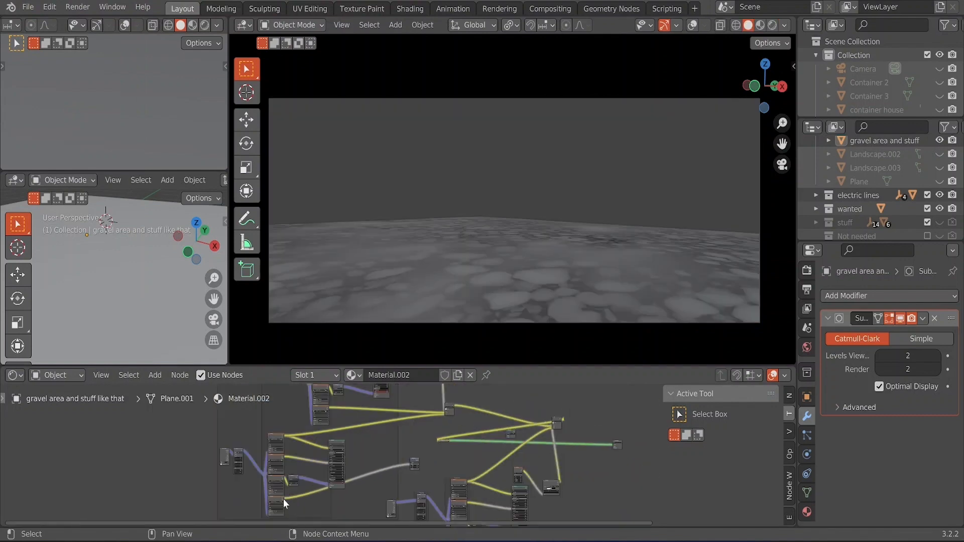
{"action": "left_click_drag", "start_coordinate": [285, 499], "coordinate": [442, 420]}
{"action": "scroll", "coordinate": [441, 423], "scroll_direction": "up", "scroll_amount": 5}
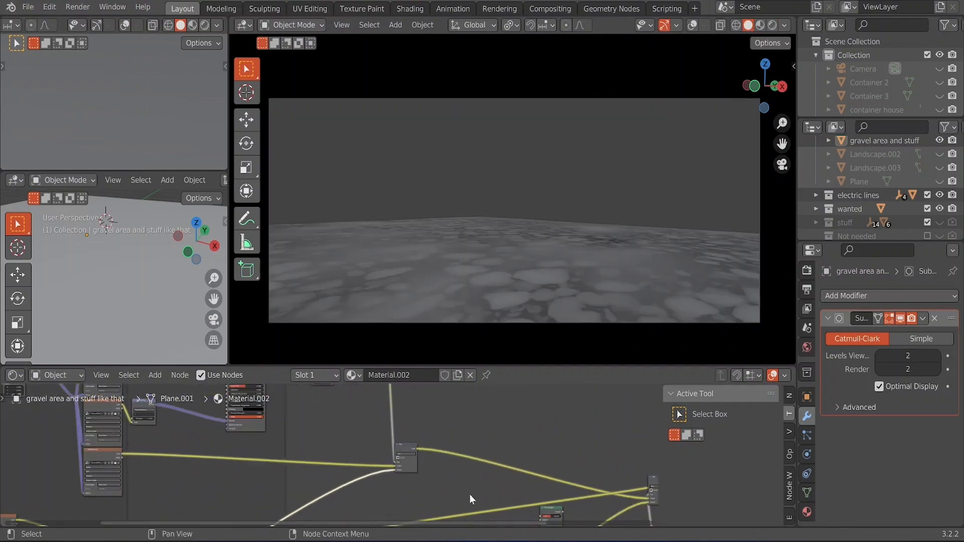
{"action": "scroll", "coordinate": [442, 483], "scroll_direction": "up", "scroll_amount": 6}
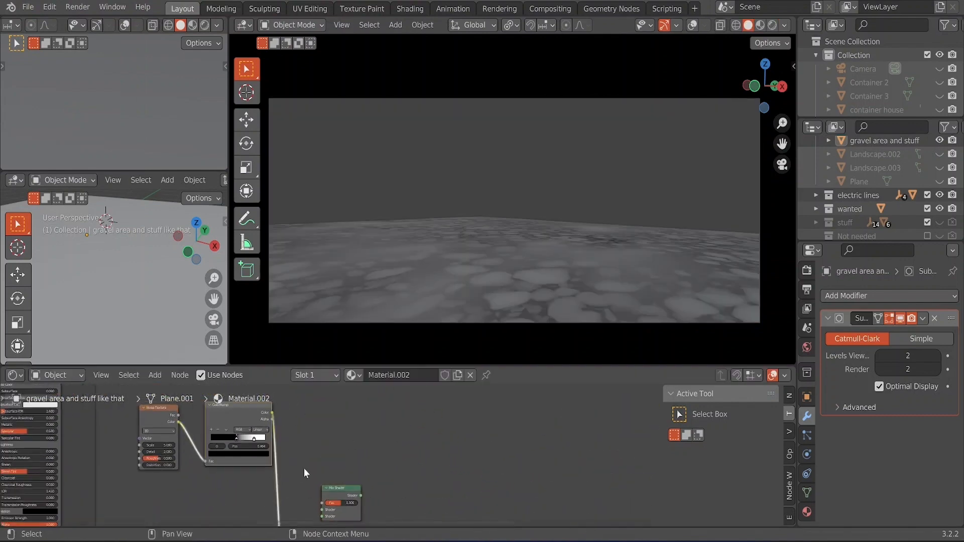
{"action": "left_click_drag", "start_coordinate": [273, 413], "coordinate": [323, 504]}
{"action": "scroll", "coordinate": [424, 475], "scroll_direction": "down", "scroll_amount": 5}
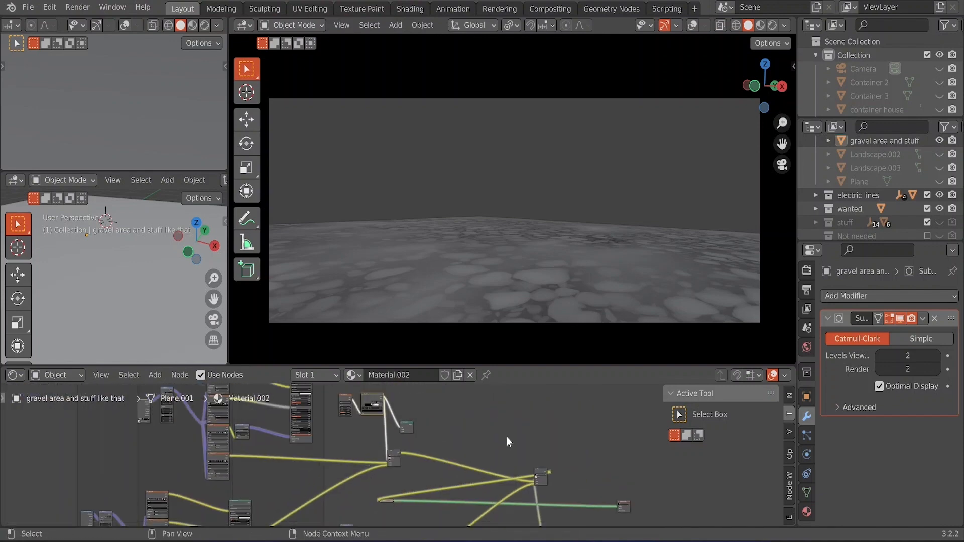
Link the first and second texture sets' Principled BSDF outputs to the two Shader inputs of the Mix Shader
{"action": "scroll", "coordinate": [346, 410], "scroll_direction": "up", "scroll_amount": 6}
{"action": "left_click", "coordinate": [349, 482]}
{"action": "left_click_drag", "start_coordinate": [290, 410], "coordinate": [475, 486]}
{"action": "scroll", "coordinate": [422, 478], "scroll_direction": "down", "scroll_amount": 5}
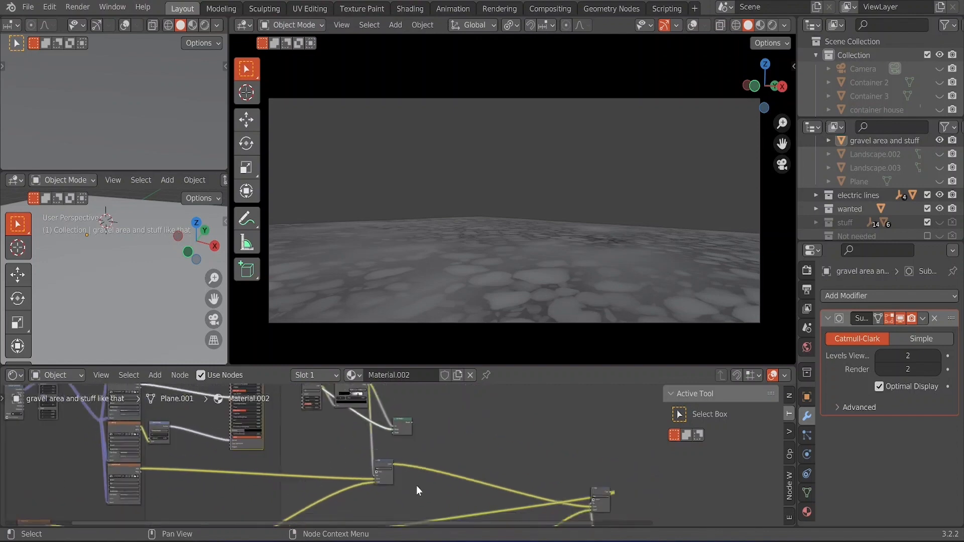
{"action": "scroll", "coordinate": [295, 502], "scroll_direction": "up", "scroll_amount": 5}
{"action": "left_click_drag", "start_coordinate": [250, 500], "coordinate": [526, 431]}
{"action": "scroll", "coordinate": [561, 441], "scroll_direction": "down", "scroll_amount": 5}
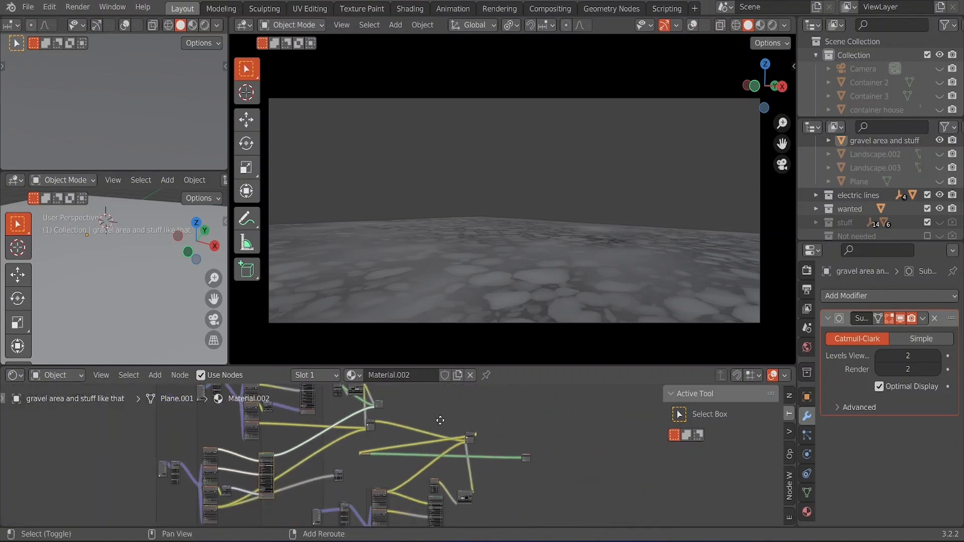
{"action": "scroll", "coordinate": [402, 452], "scroll_direction": "up", "scroll_amount": 5}
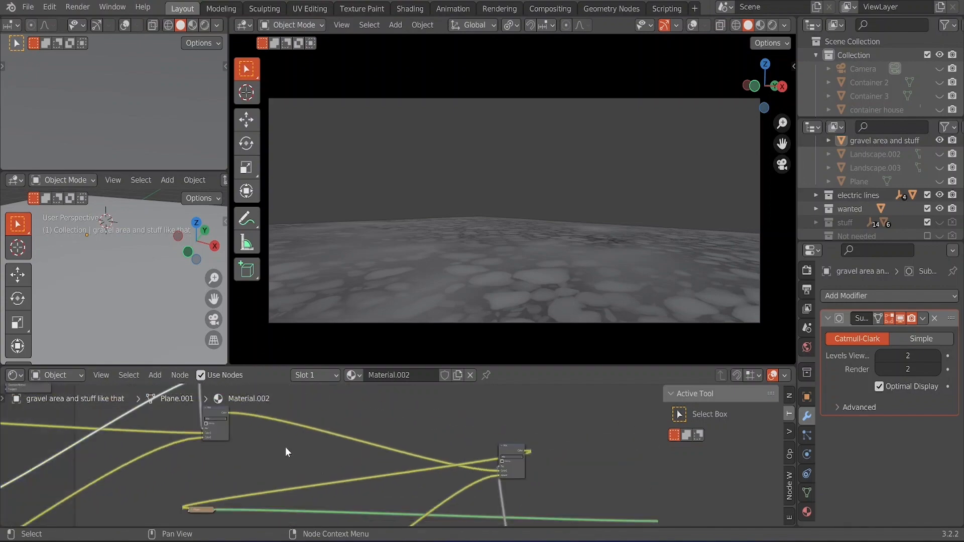
{"action": "scroll", "coordinate": [290, 396], "scroll_direction": "down", "scroll_amount": 3}
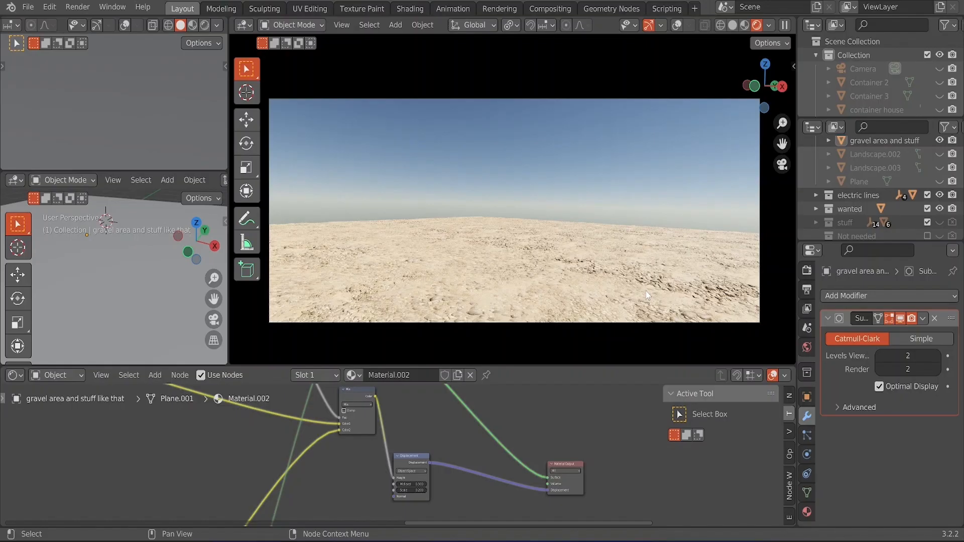
Unhide the Camera, Container 2, Container 3, container house, Landscape.002, Landscape.003 and Plane objects
{"action": "left_click", "coordinate": [940, 171]}
{"action": "left_click", "coordinate": [939, 185]}
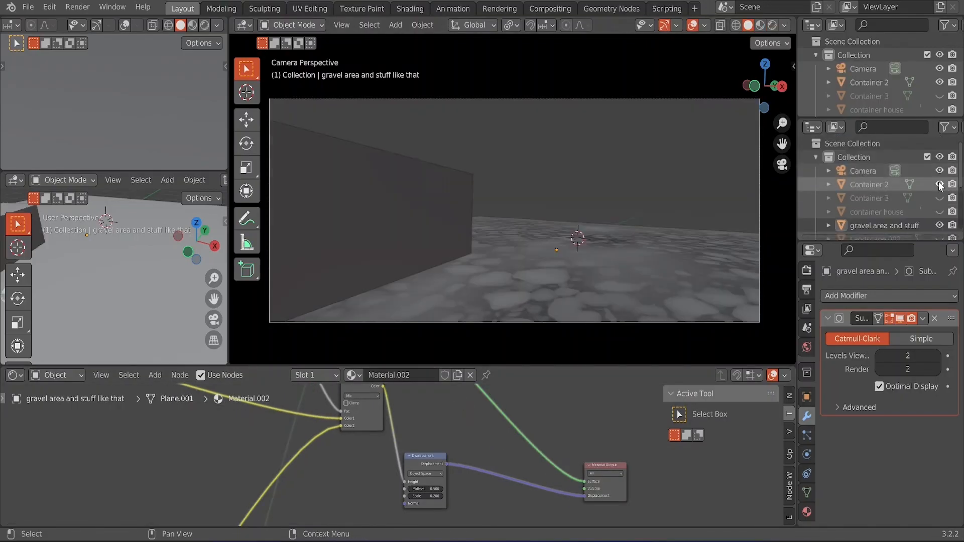
{"action": "left_click", "coordinate": [940, 198]}
{"action": "scroll", "coordinate": [938, 195], "scroll_direction": "down", "scroll_amount": 2}
{"action": "left_click", "coordinate": [938, 191]}
{"action": "scroll", "coordinate": [940, 196], "scroll_direction": "down", "scroll_amount": 1}
{"action": "left_click", "coordinate": [940, 206]}
{"action": "left_click", "coordinate": [940, 220]}
{"action": "scroll", "coordinate": [914, 213], "scroll_direction": "down", "scroll_amount": 1}
{"action": "left_click", "coordinate": [940, 213]}
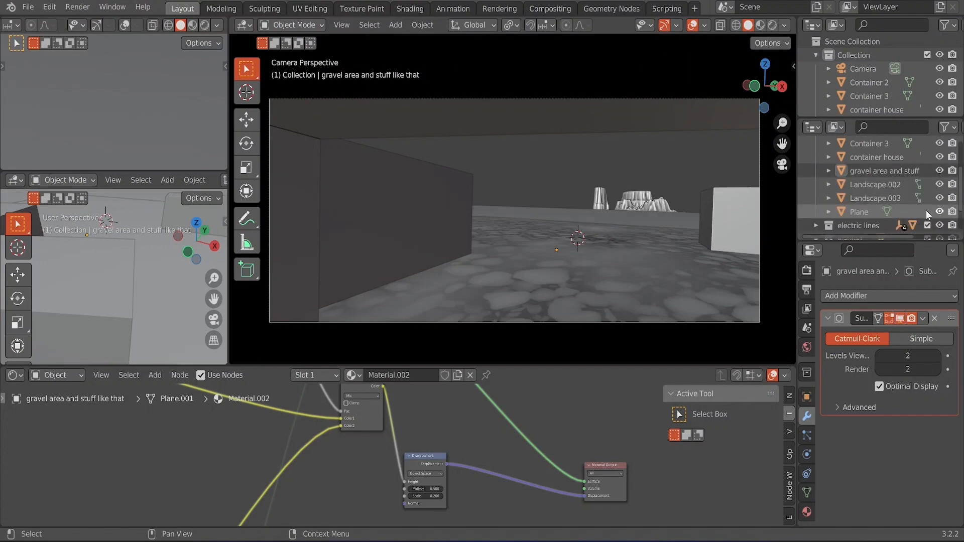
{"action": "scroll", "coordinate": [904, 204], "scroll_direction": "down", "scroll_amount": 2}
{"action": "left_click", "coordinate": [939, 214]}
{"action": "left_click", "coordinate": [939, 213]}
Unhide the Sketchfab_model inside the electric lines collection and select the large ground Plane
{"action": "scroll", "coordinate": [613, 255], "scroll_direction": "down", "scroll_amount": 7}
{"action": "mouse_move", "coordinate": [590, 271]}
{"action": "middle_mouse_down"}
{"action": "mouse_move", "coordinate": [613, 255]}
{"action": "mouse_move", "coordinate": [580, 282]}
{"action": "middle_mouse_up"}
{"action": "scroll", "coordinate": [581, 281], "scroll_direction": "up", "scroll_amount": 5}
{"action": "left_click", "coordinate": [875, 188]}
{"action": "scroll", "coordinate": [712, 260], "scroll_direction": "down", "scroll_amount": 5}
{"action": "left_click", "coordinate": [816, 186]}
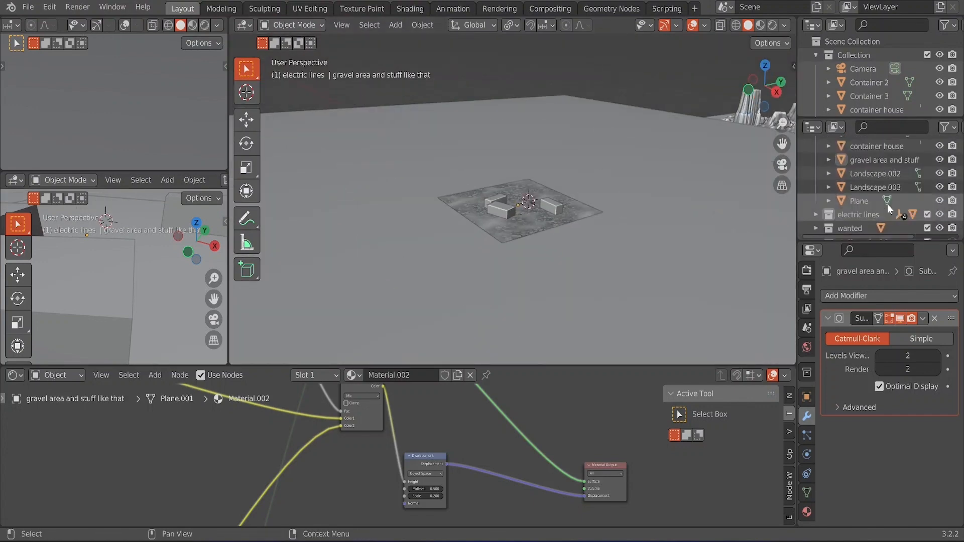
{"action": "scroll", "coordinate": [879, 201], "scroll_direction": "up", "scroll_amount": 1}
{"action": "left_click", "coordinate": [940, 206]}
{"action": "left_click", "coordinate": [625, 211]}
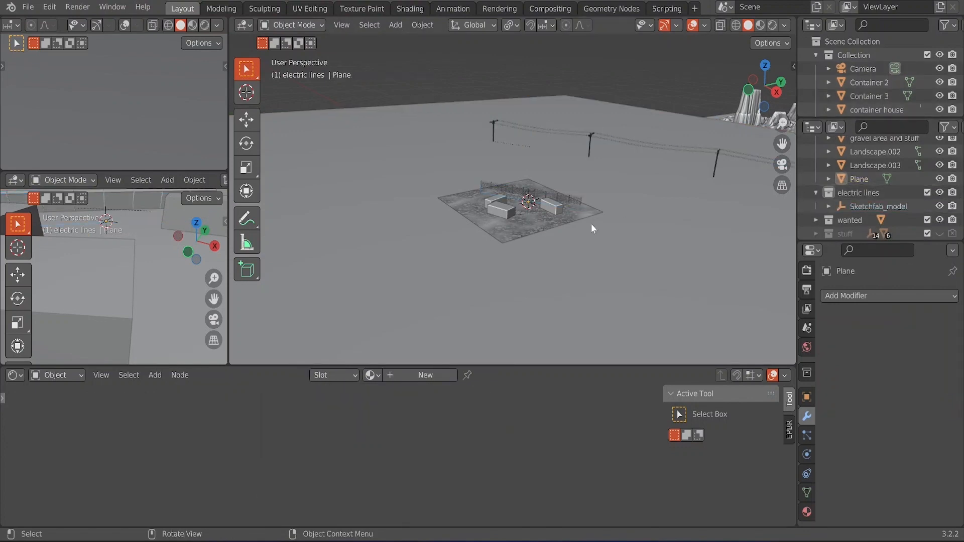
Return to the camera view and save the file with the scene objects unhidden
{"action": "key", "text": "KP_0"}
{"action": "left_click", "coordinate": [28, 7]}
{"action": "left_click", "coordinate": [58, 95]}
Open the Render Pass choices in the rendered viewport's shading settings
{"action": "left_click", "coordinate": [773, 26]}
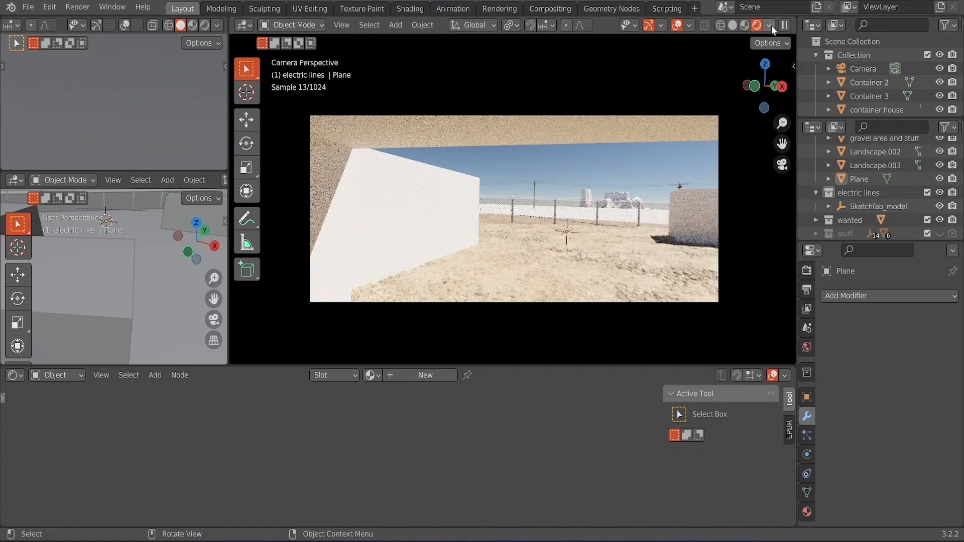
{"action": "left_click", "coordinate": [769, 25]}
{"action": "left_click", "coordinate": [738, 147]}
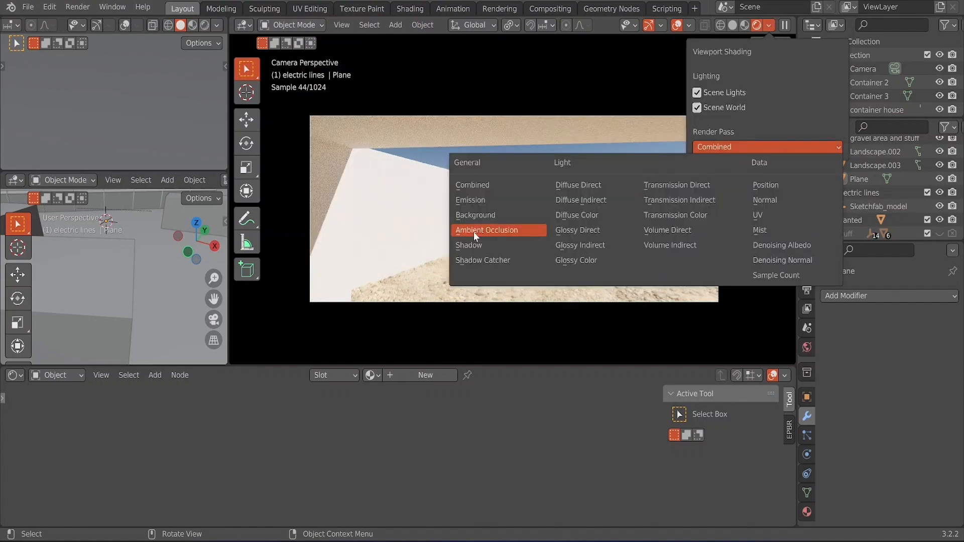